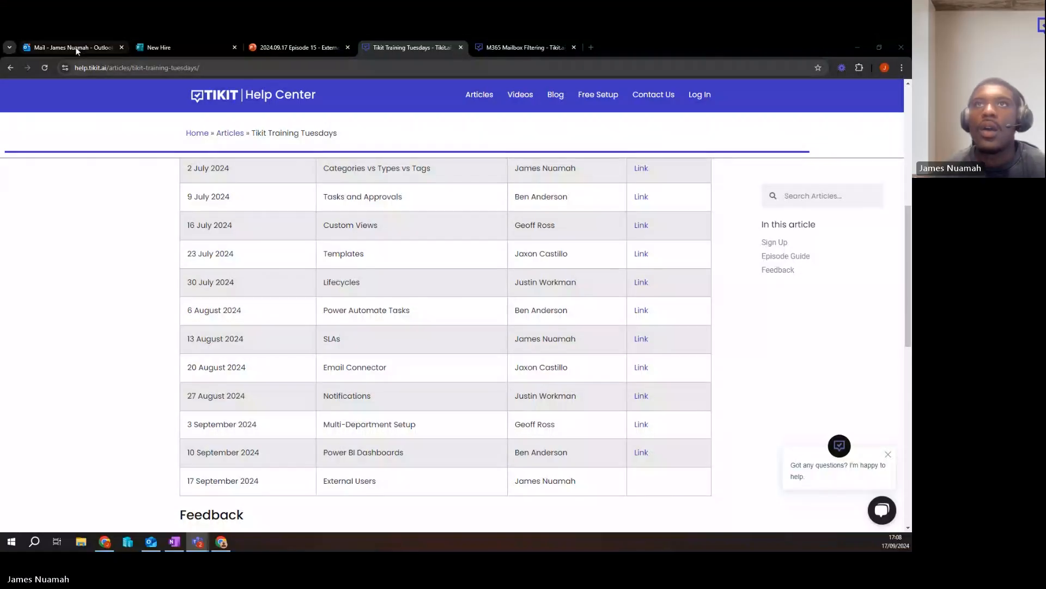
Open the "Demo - Creating a ticket" email thread in Outlook's Demo folder and expand the original request message.
left_click(77, 48)
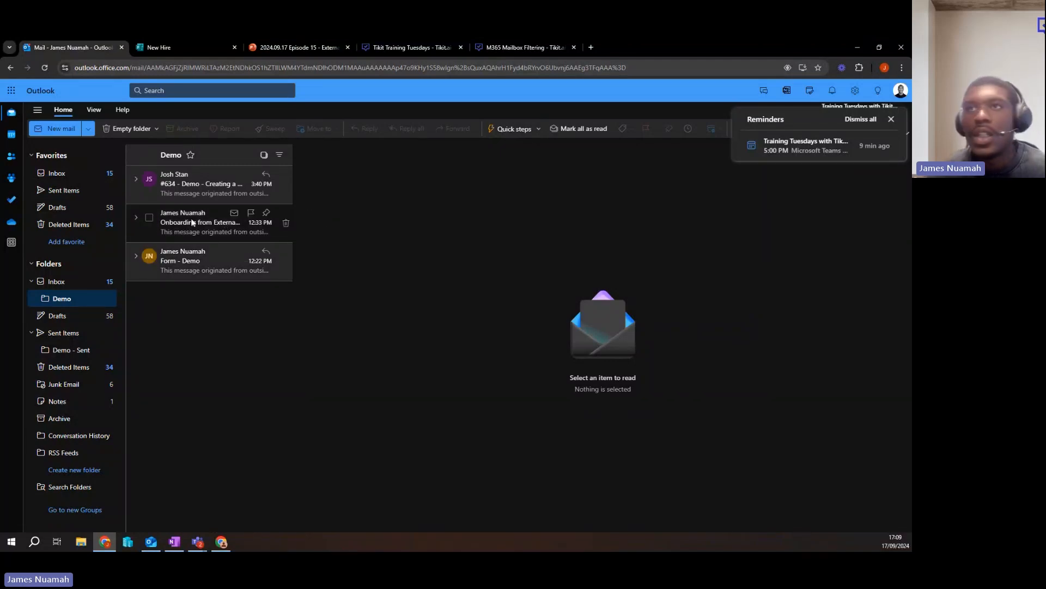
left_click(191, 191)
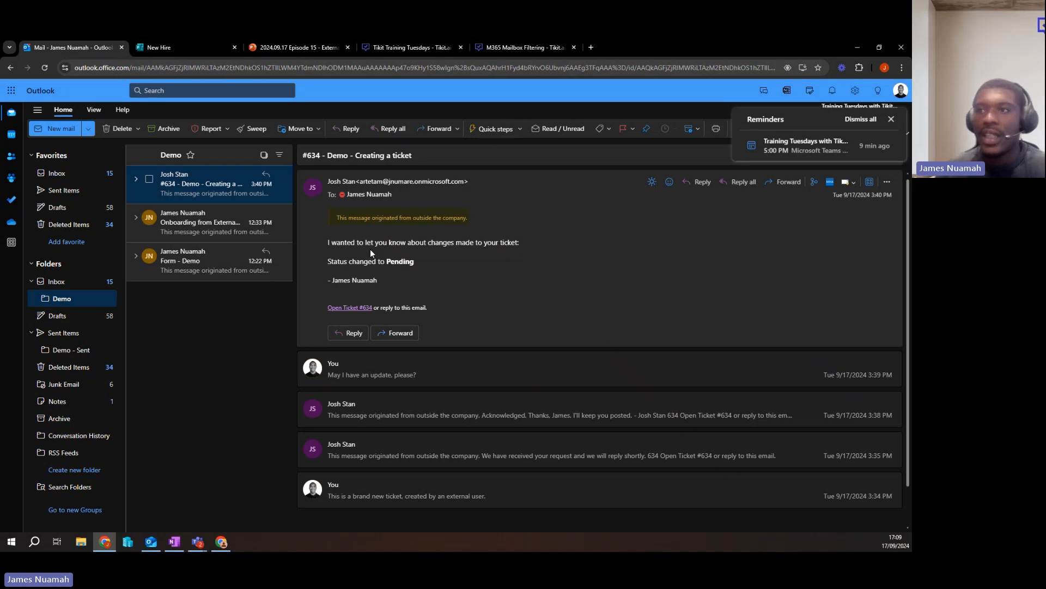
left_click(374, 495)
scroll(368, 464, "down", 2)
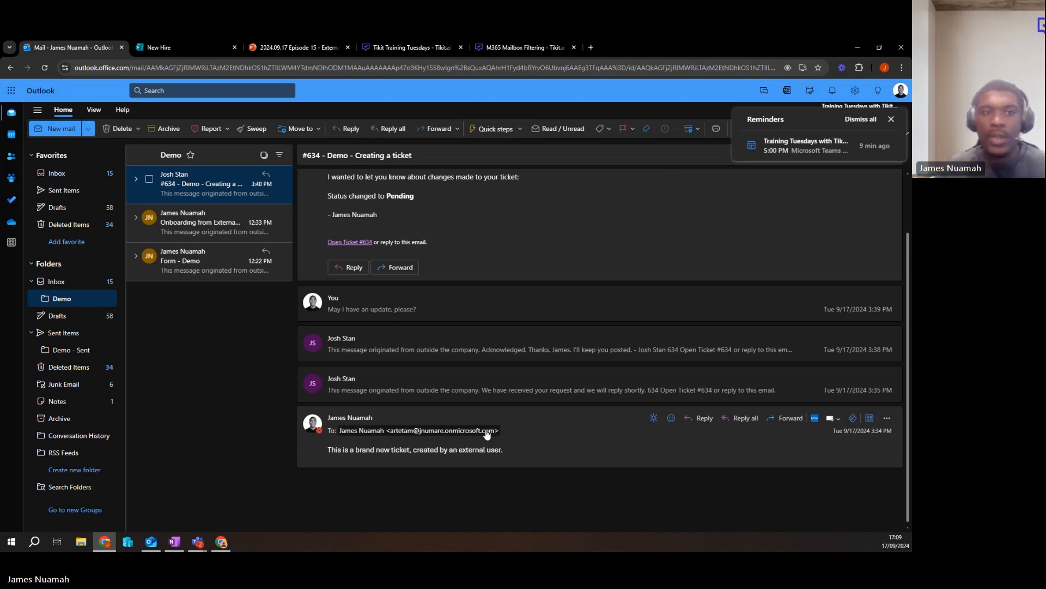
mouse_move(486, 432)
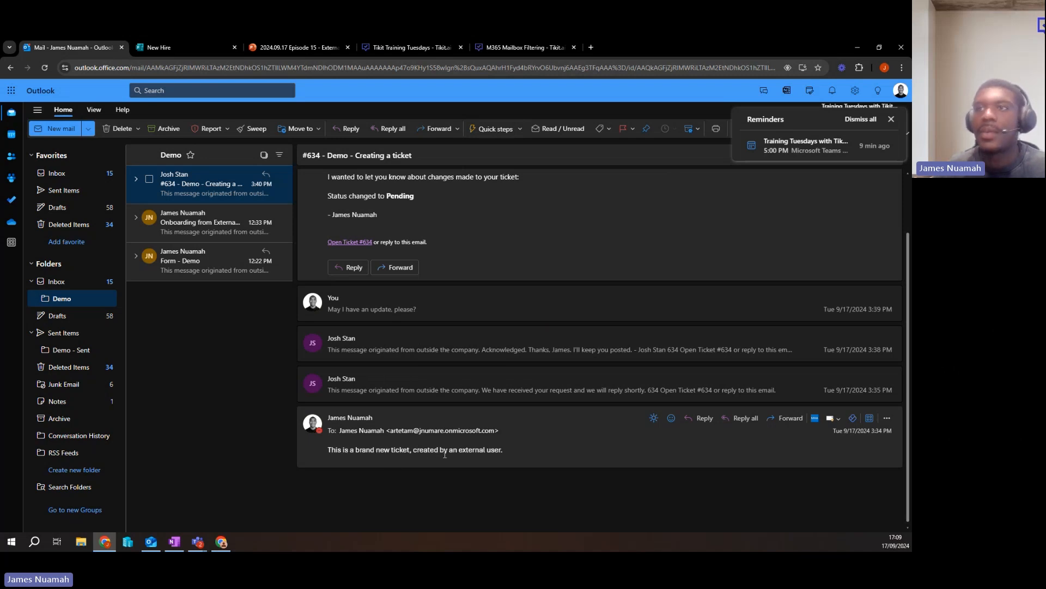
Expand the automatic response, the agent's acknowledgement and the requester's update message in the thread to read the exchange.
left_click(449, 400)
scroll(386, 398, "down", 1)
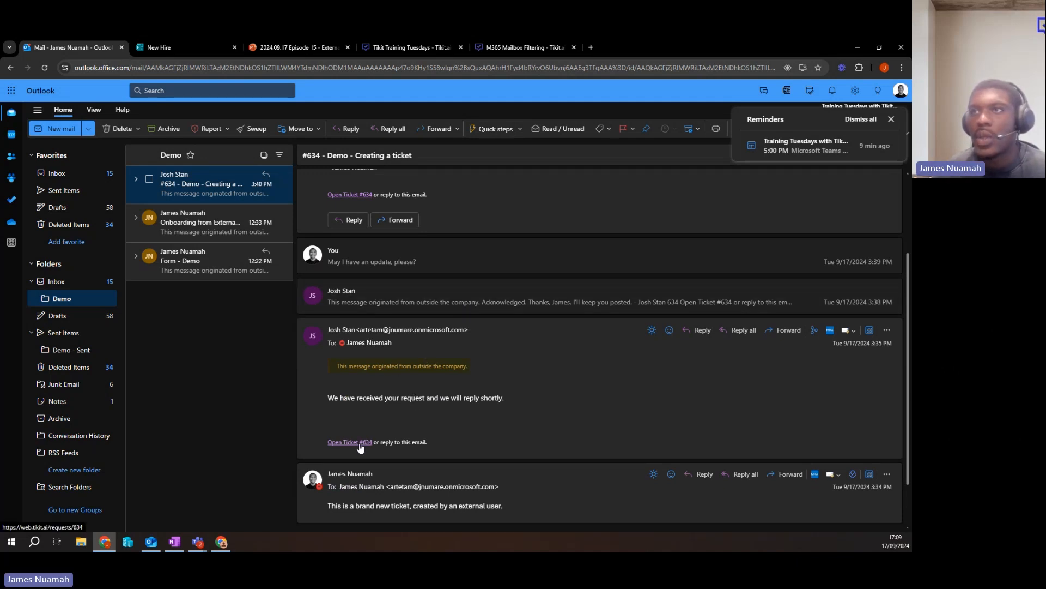
left_click(491, 304)
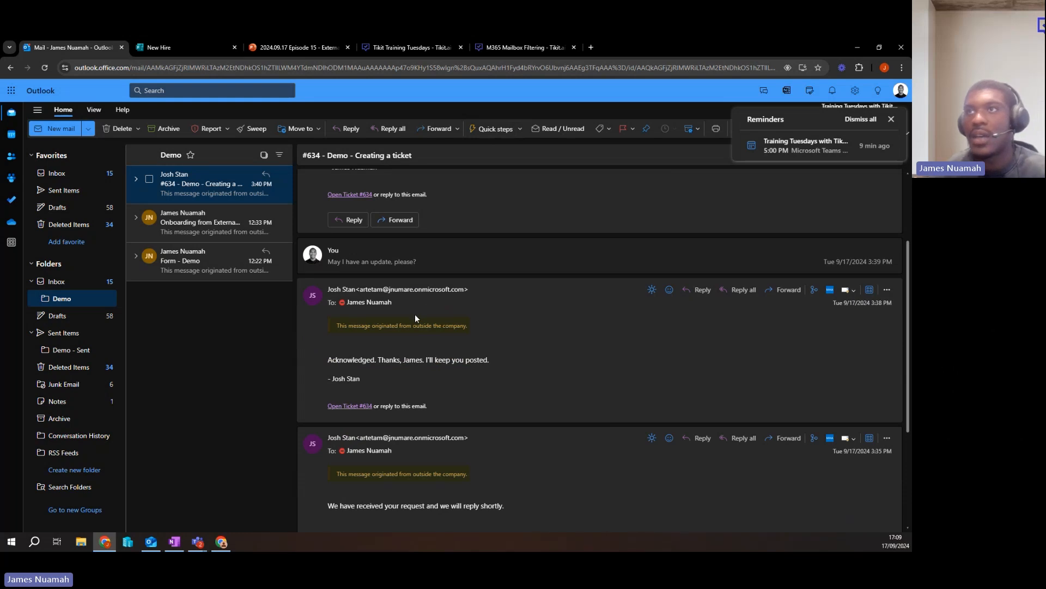
scroll(416, 316, "up", 2)
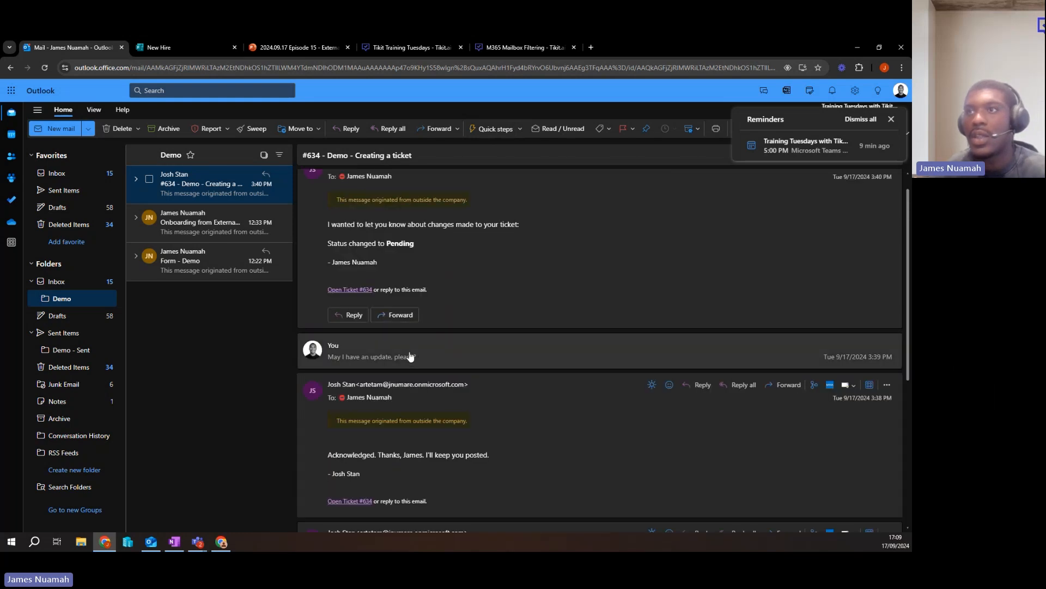
left_click(410, 355)
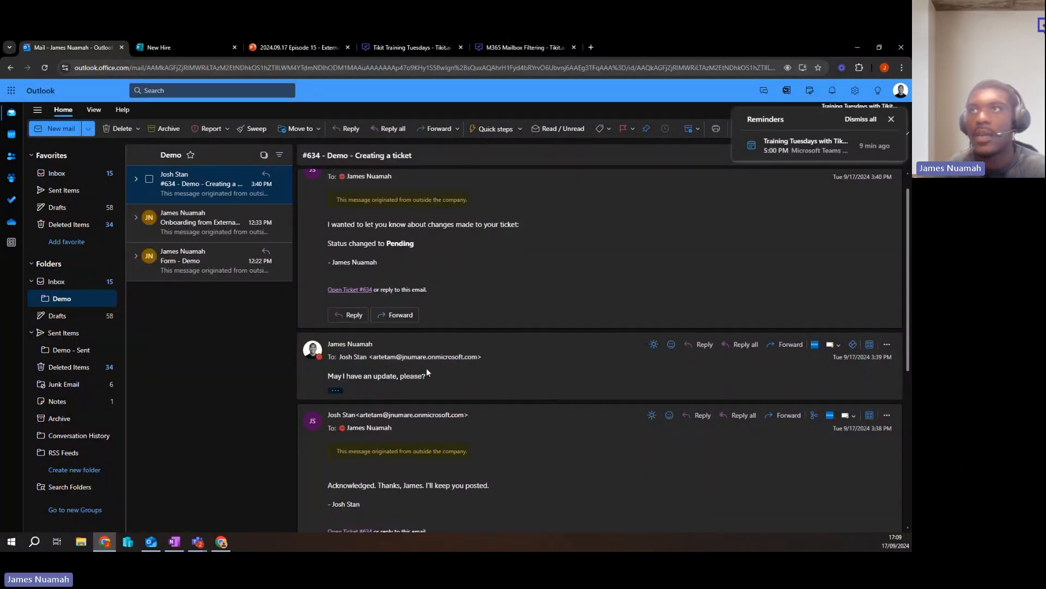
scroll(452, 362, "up", 1)
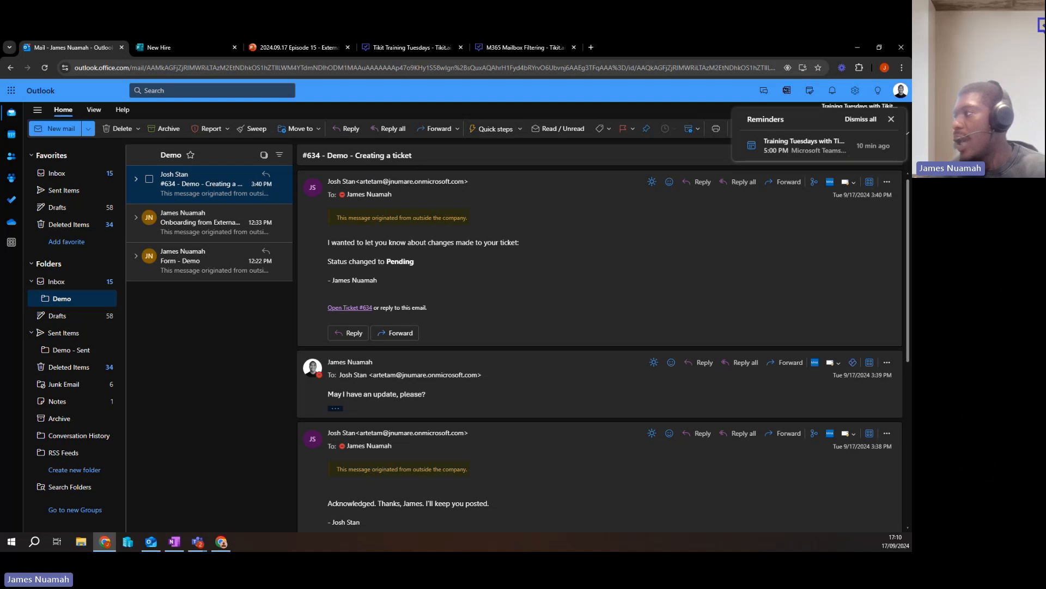
Switch to the Tikit window, maximize it and review the messages and status change in the ticket's activity feed.
key("alt+Tab")
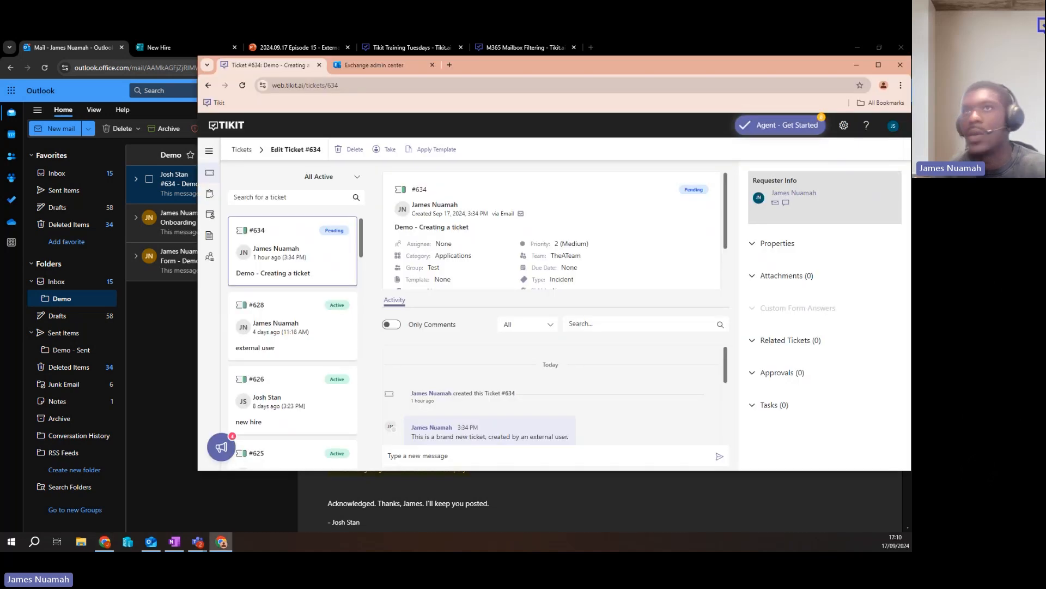
double_click(735, 70)
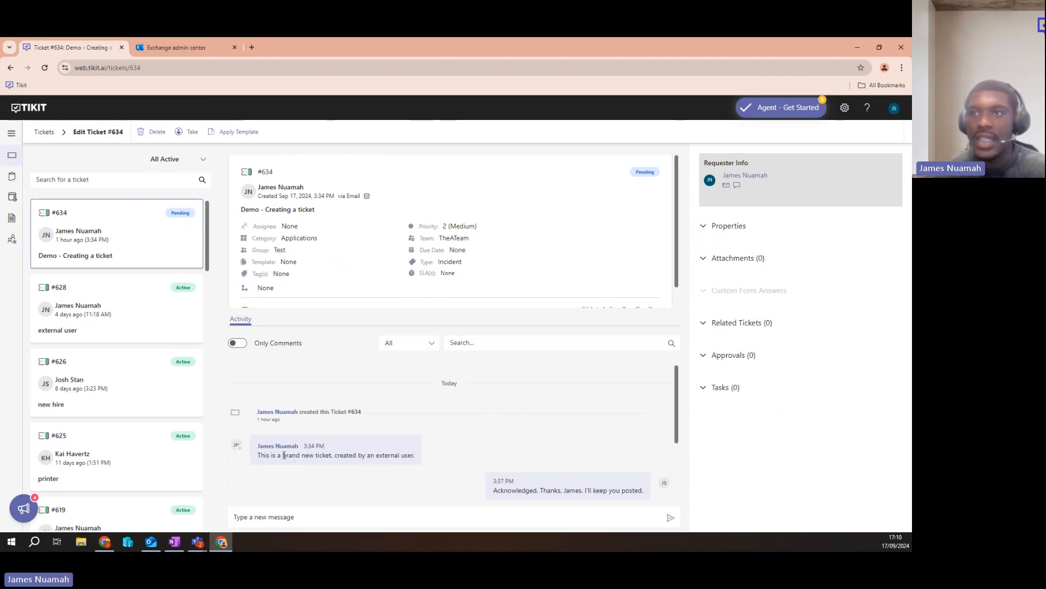
left_click_drag(257, 456, 442, 454)
left_click(443, 456)
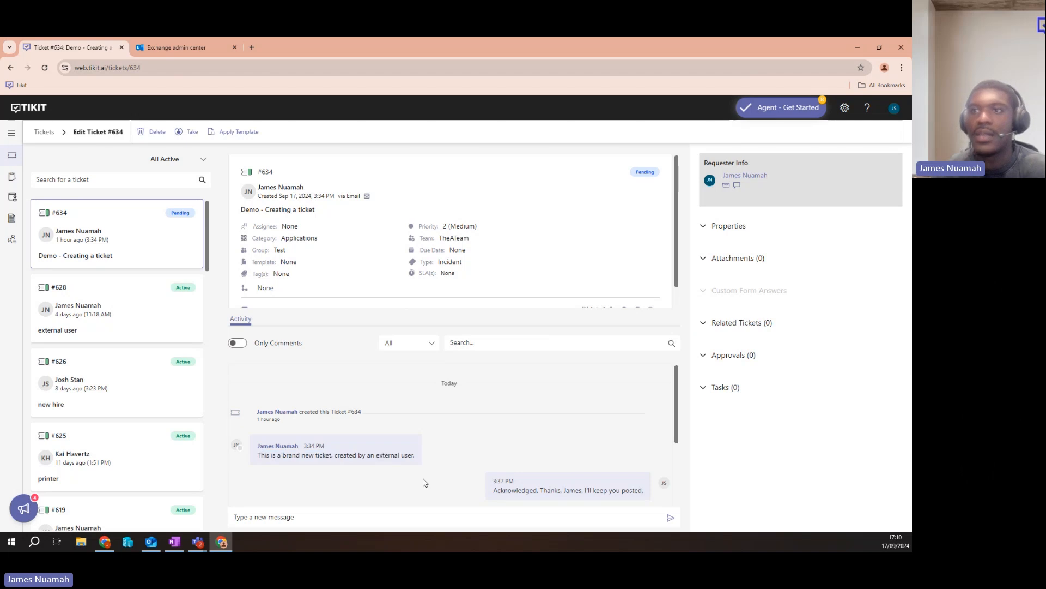
scroll(444, 400, "down", 1)
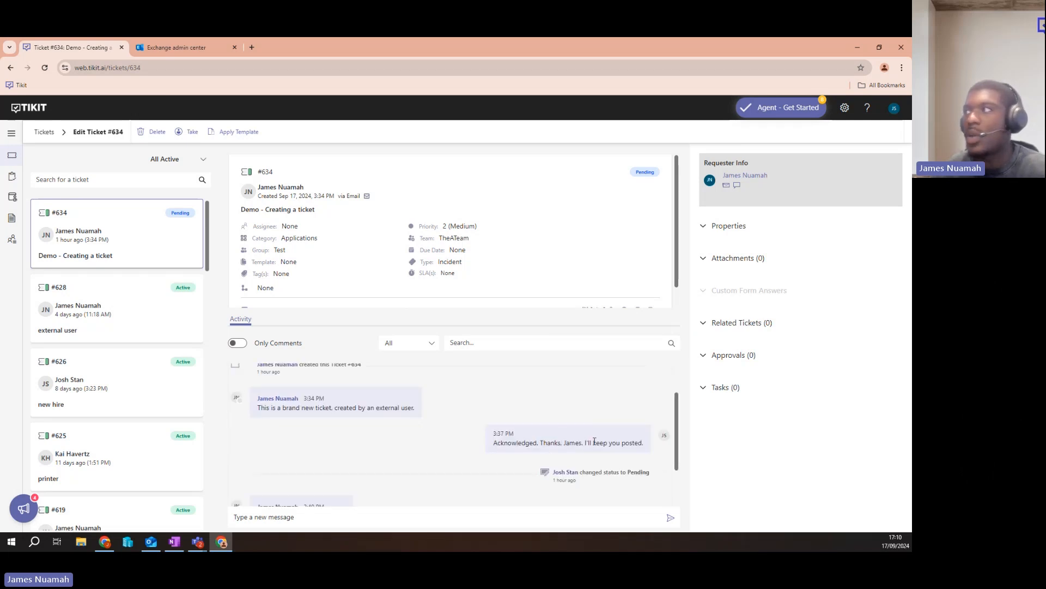
scroll(586, 434, "down", 1)
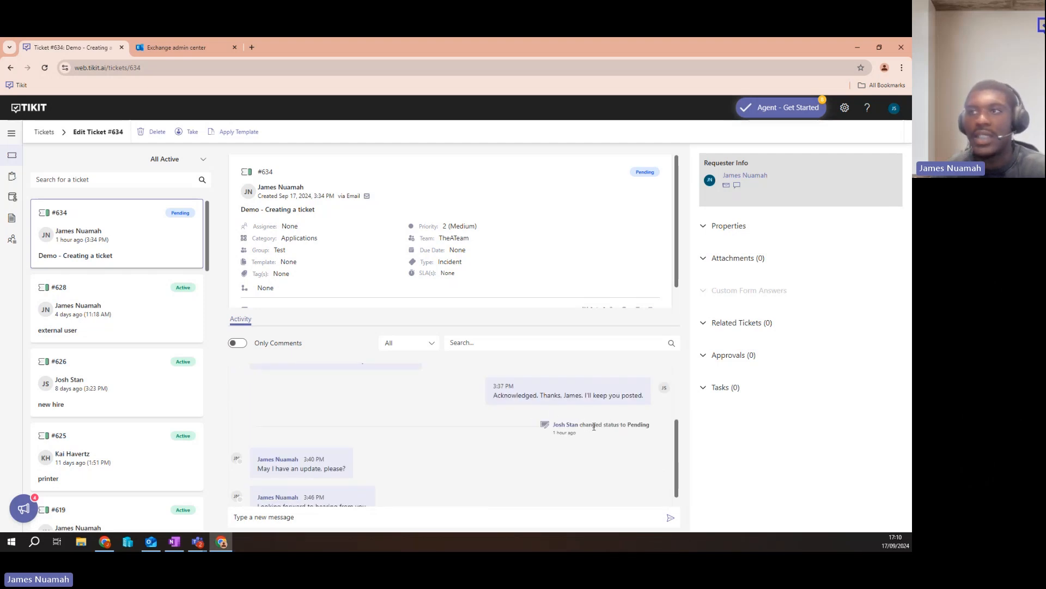
scroll(541, 466, "down", 1)
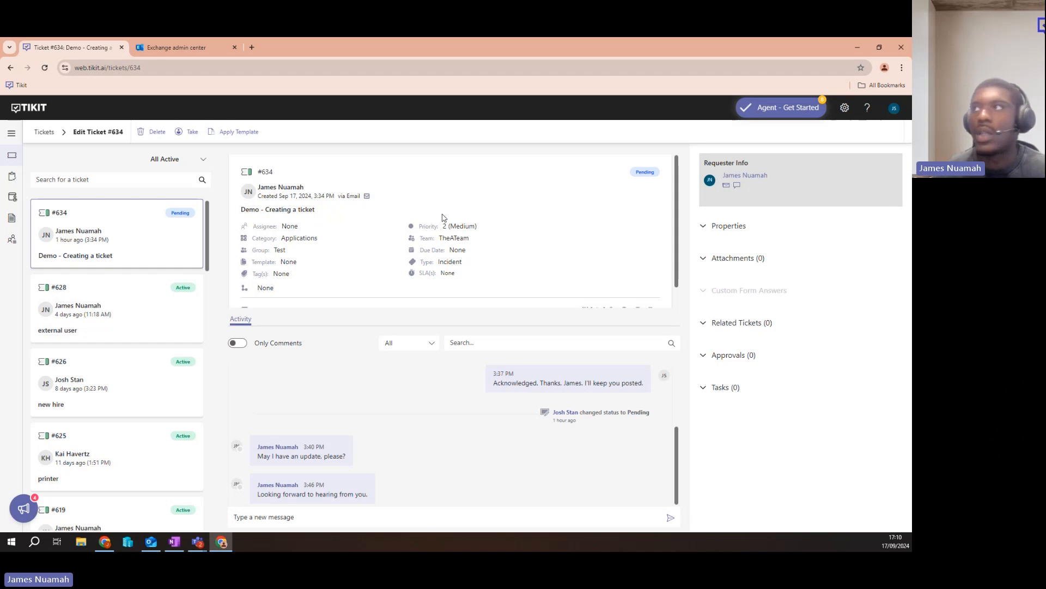
Open the Notification Center in Tikit's settings and review the Requester Email Notifications options with their subject and body.
left_click(844, 108)
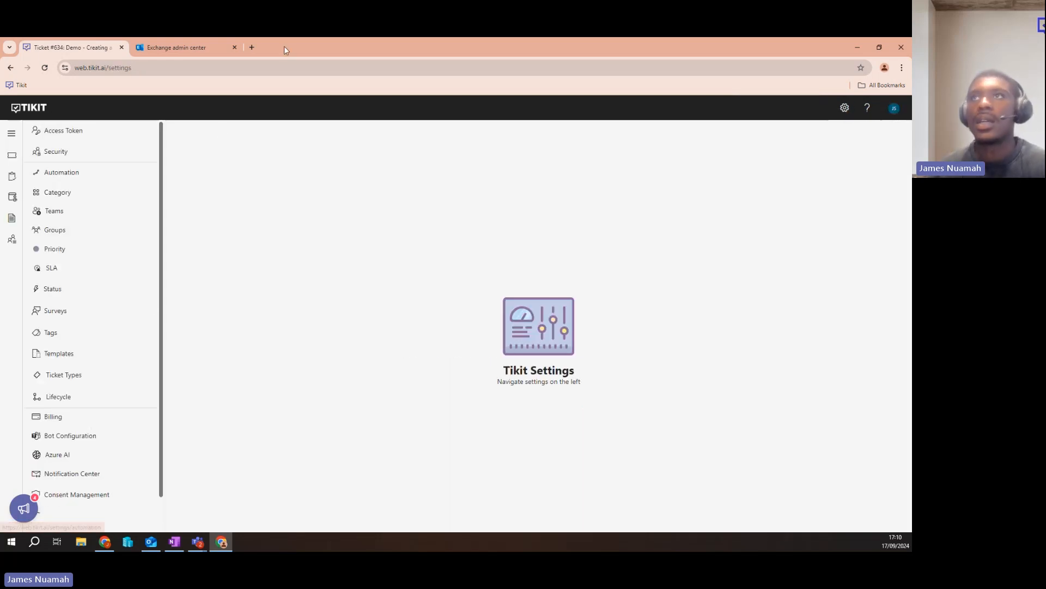
left_click_drag(351, 53, 345, 66)
scroll(177, 352, "down", 2)
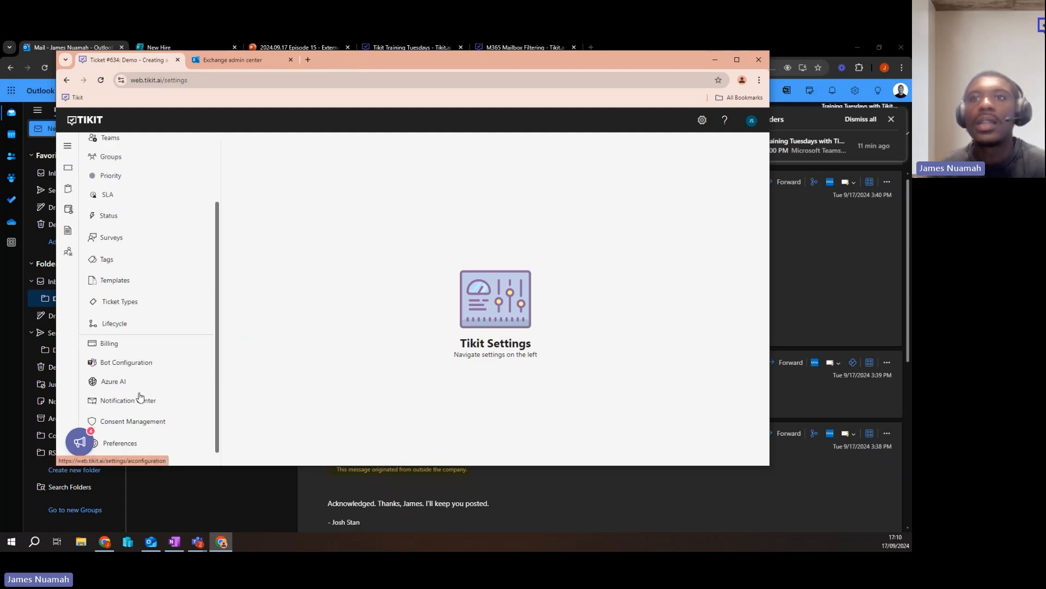
left_click(140, 401)
left_click(737, 60)
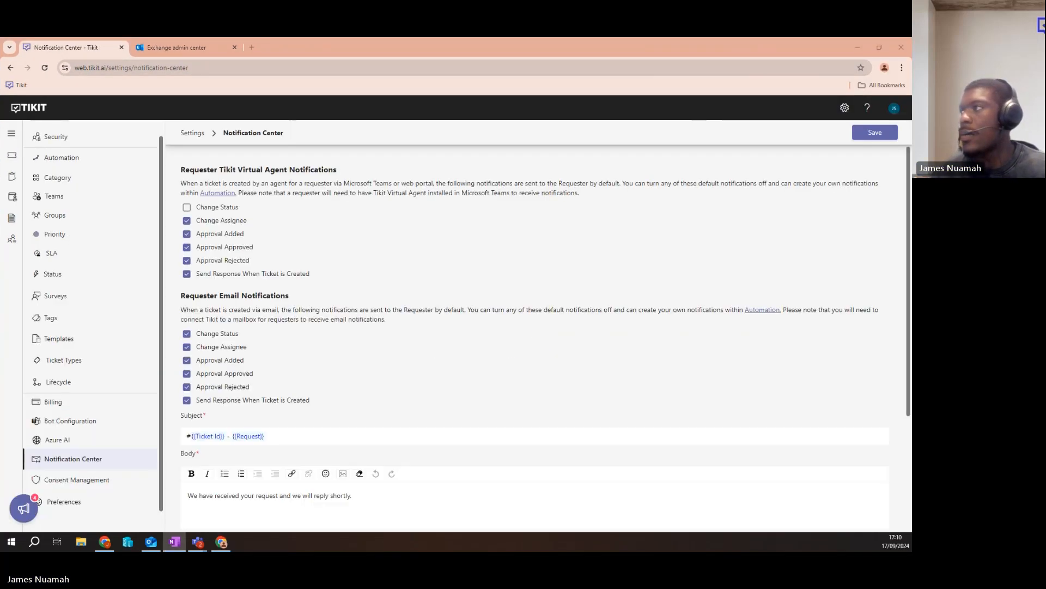
left_click(293, 304)
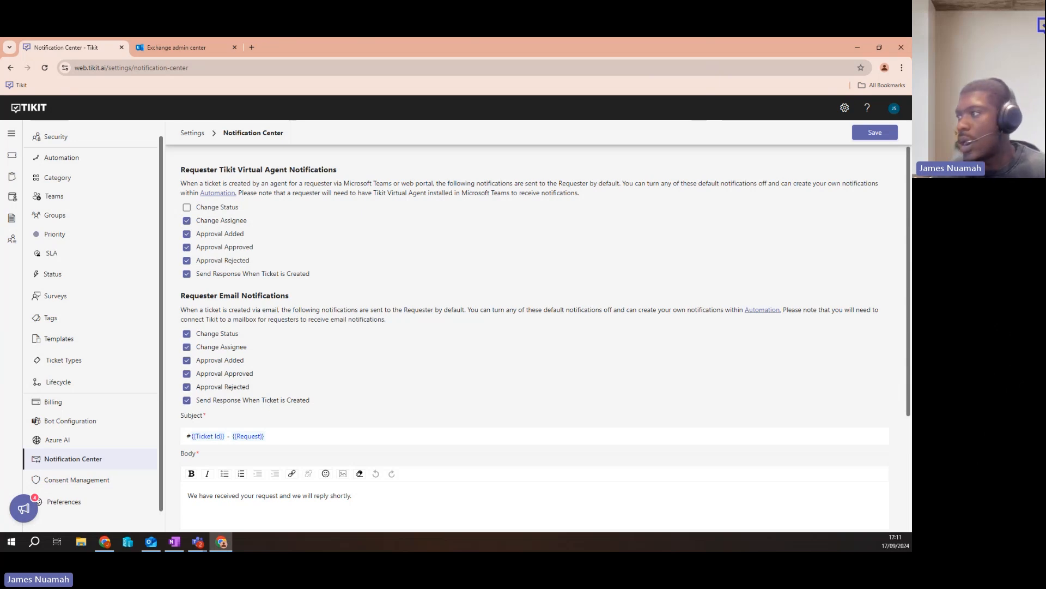
scroll(462, 313, "down", 3)
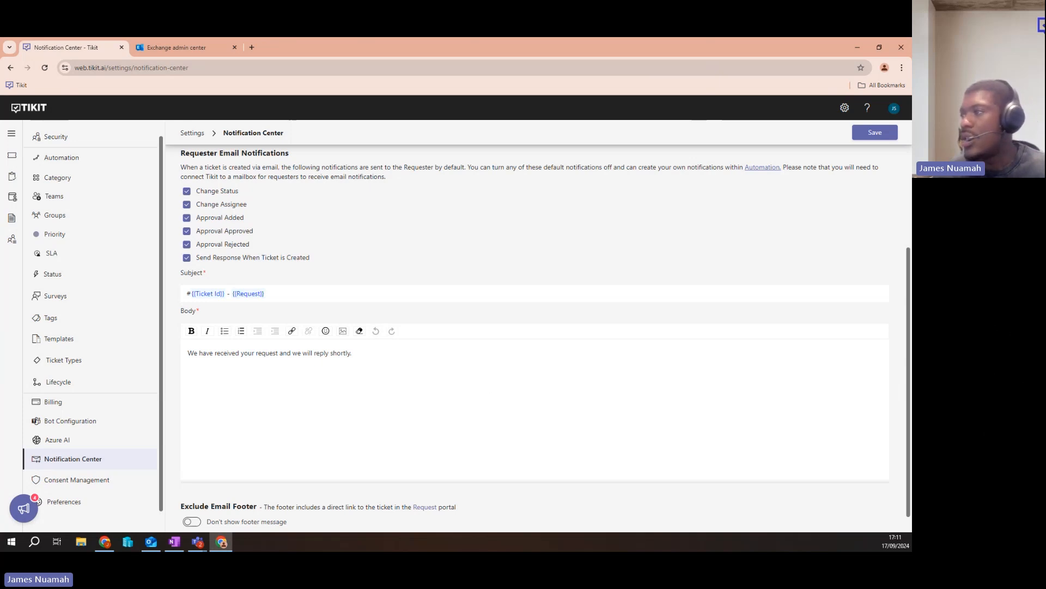
Switch back to Outlook and compare the automatic response and replies in the "Demo - Creating a ticket" thread.
key("alt+Tab")
scroll(481, 408, "down", 5)
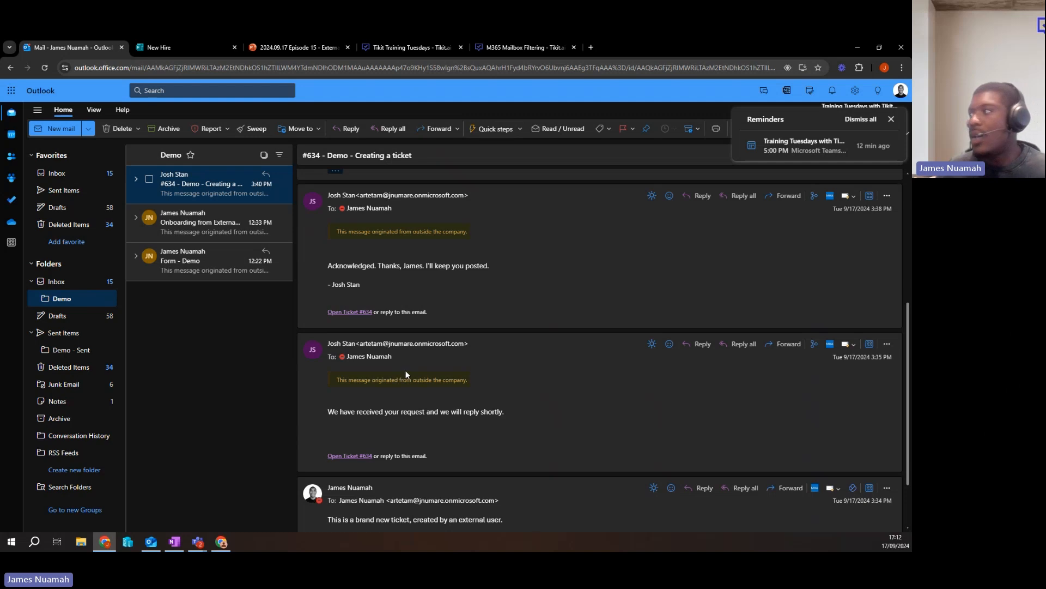
scroll(401, 342, "up", 1)
scroll(398, 348, "down", 2)
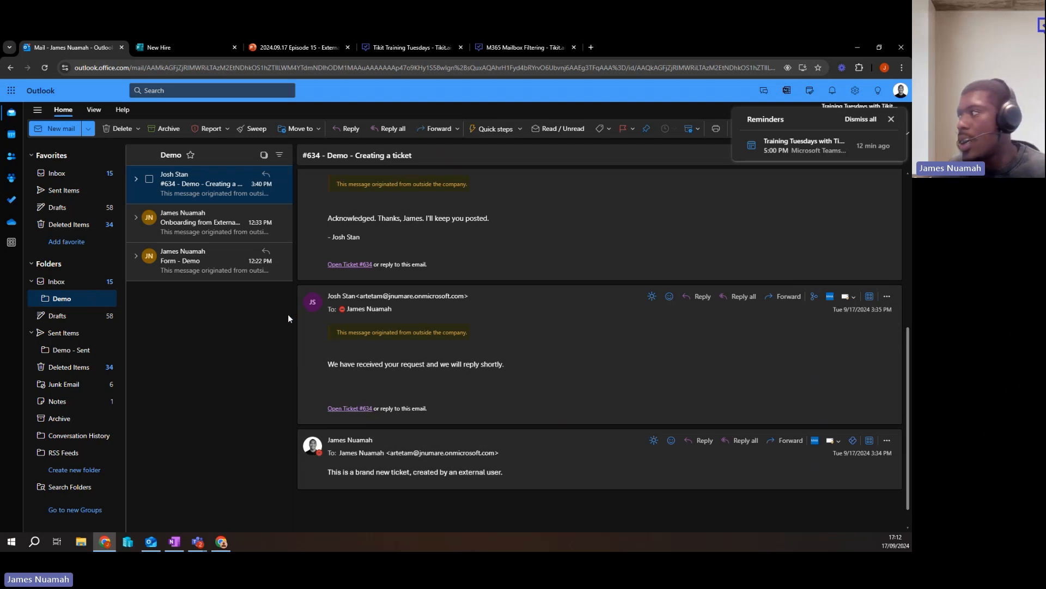
Open the email with subject #634 in the "Demo - Sent" folder and examine its subject line.
left_click(82, 357)
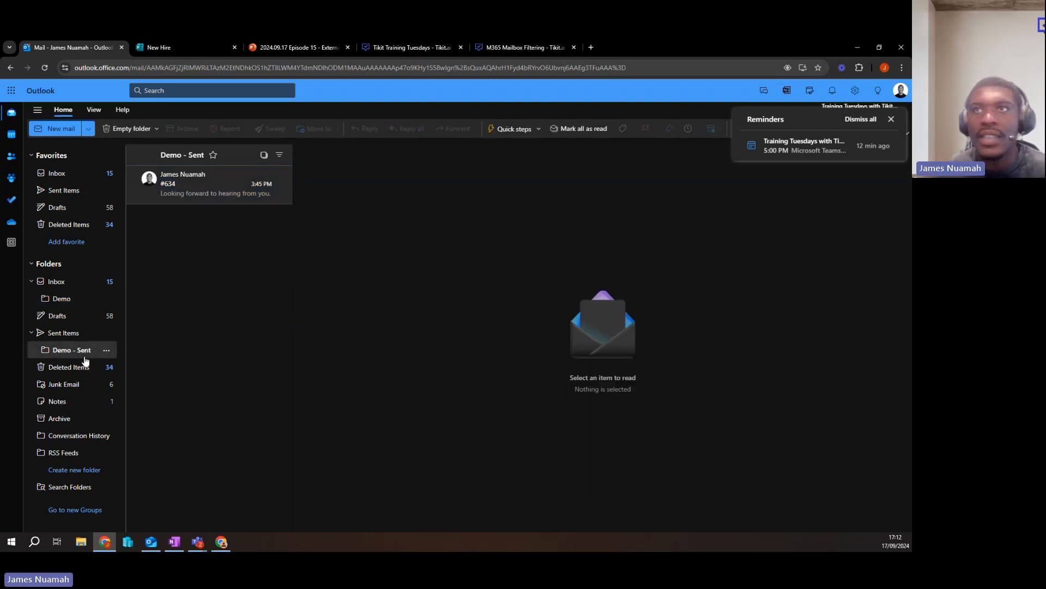
left_click(188, 189)
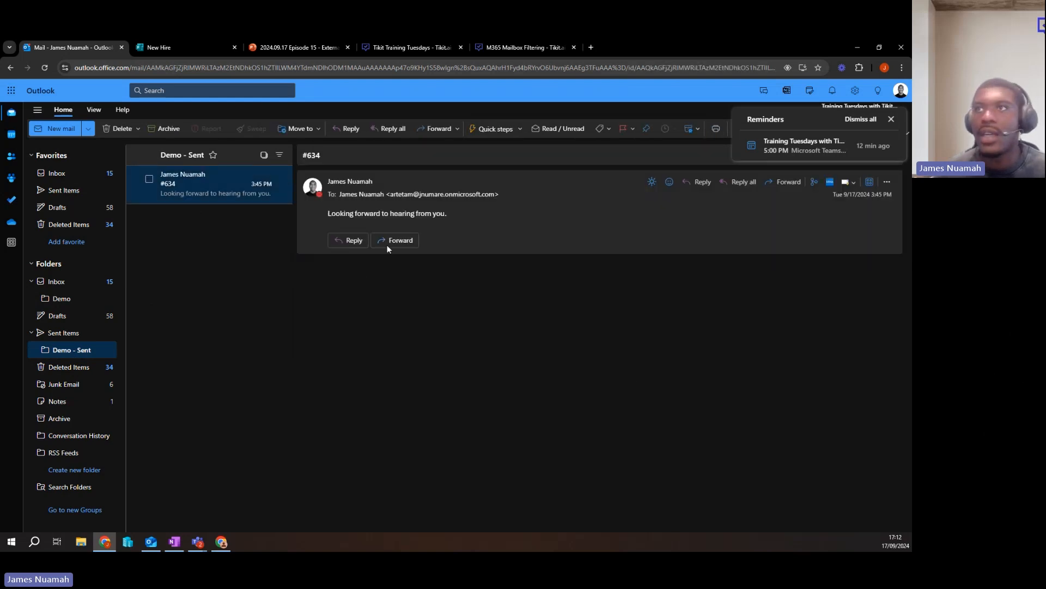
left_click(312, 155)
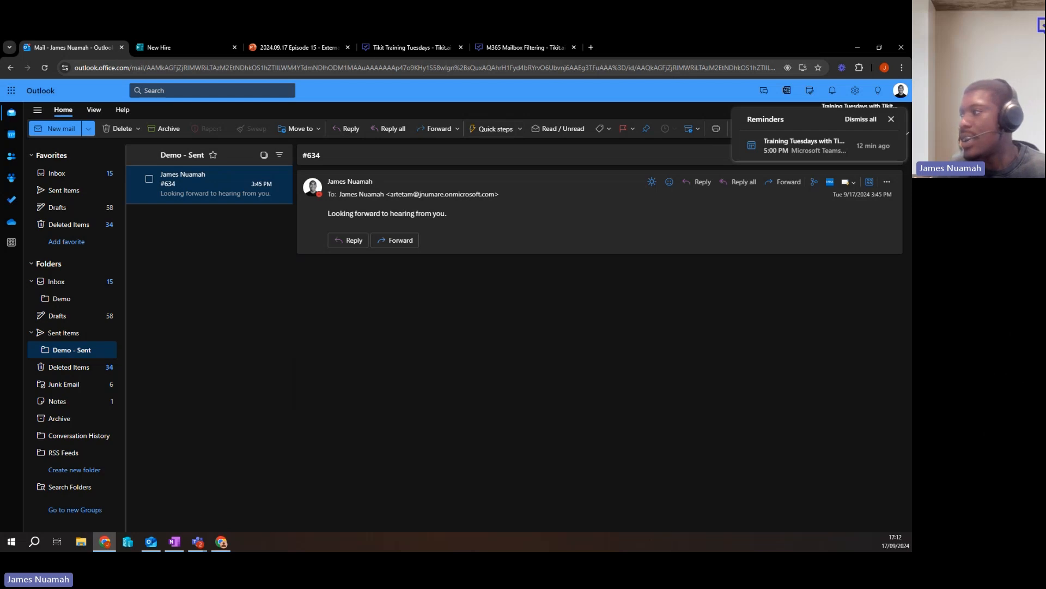
Switch to Tikit and open the "Demo - Creating a ticket" ticket from the list of all active tickets.
key("alt+Tab")
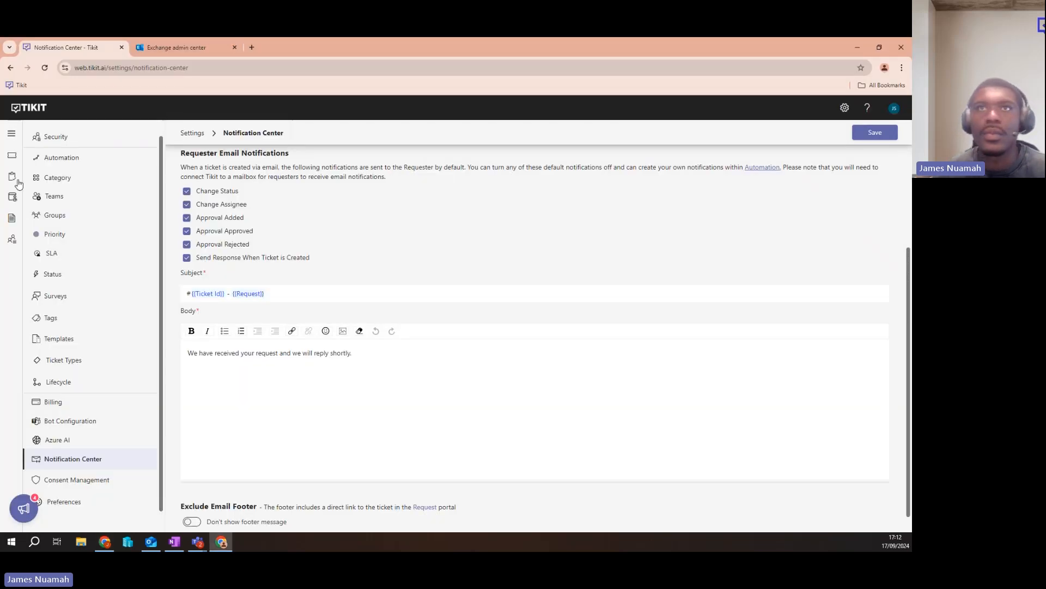
left_click(11, 155)
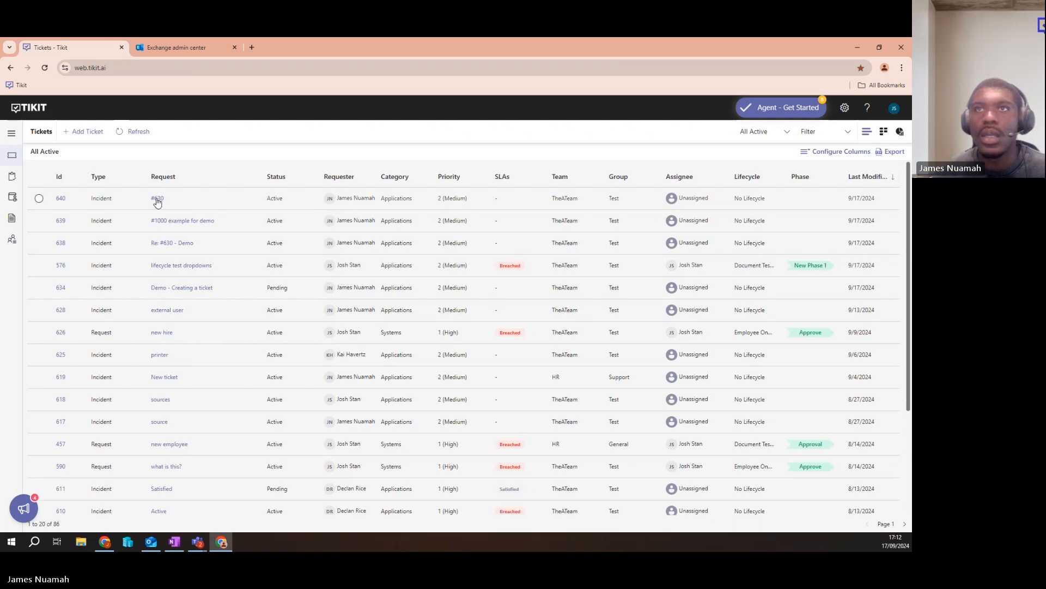
left_click(182, 288)
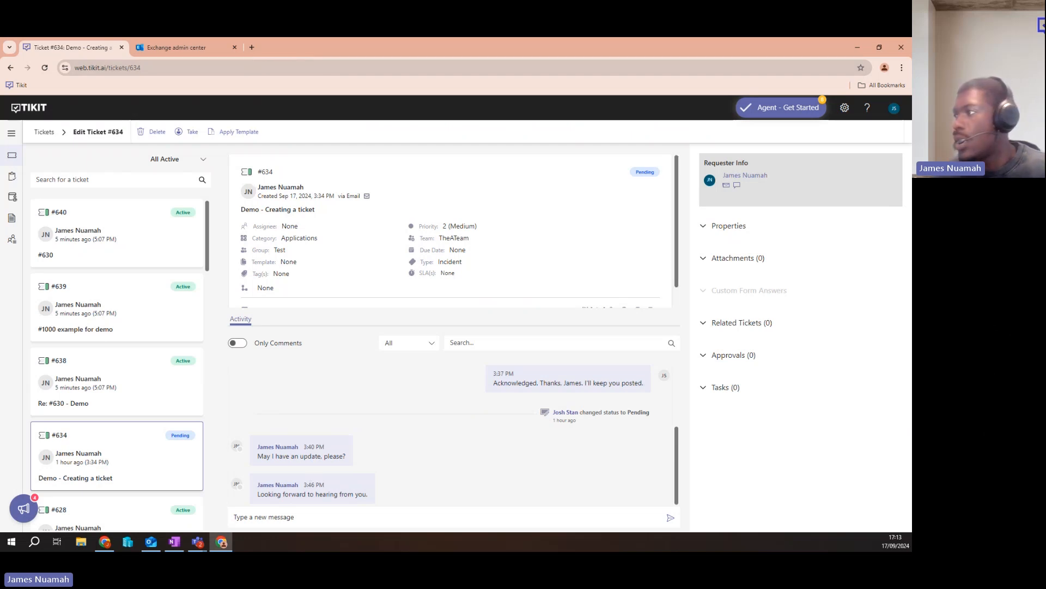
Switch to the M365 Mailbox Filtering help article and read how Exchange transport rules prevent delivery to specified mailboxes.
key("alt+Tab")
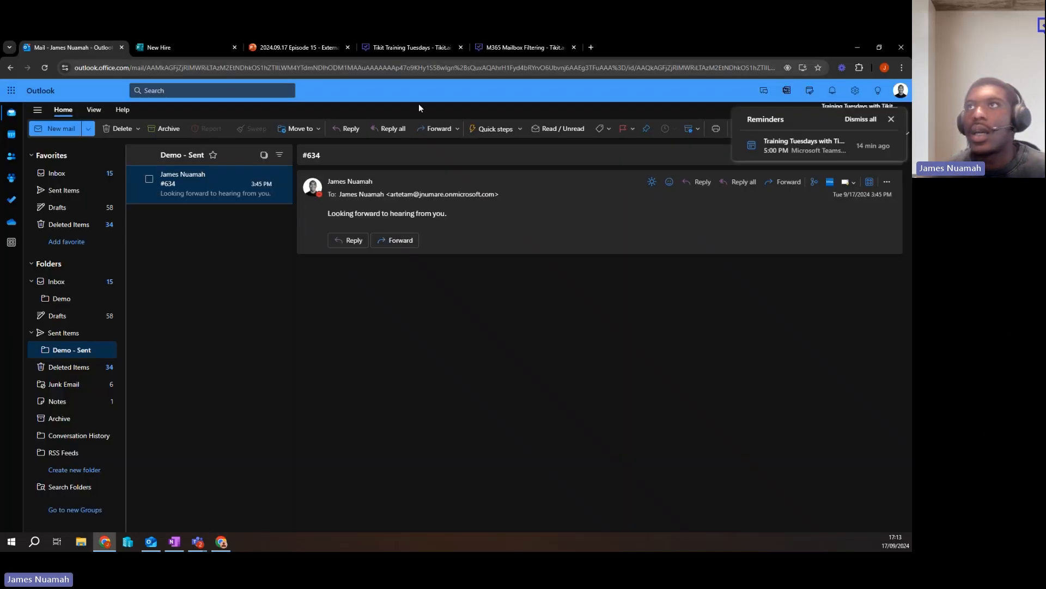
left_click(372, 48)
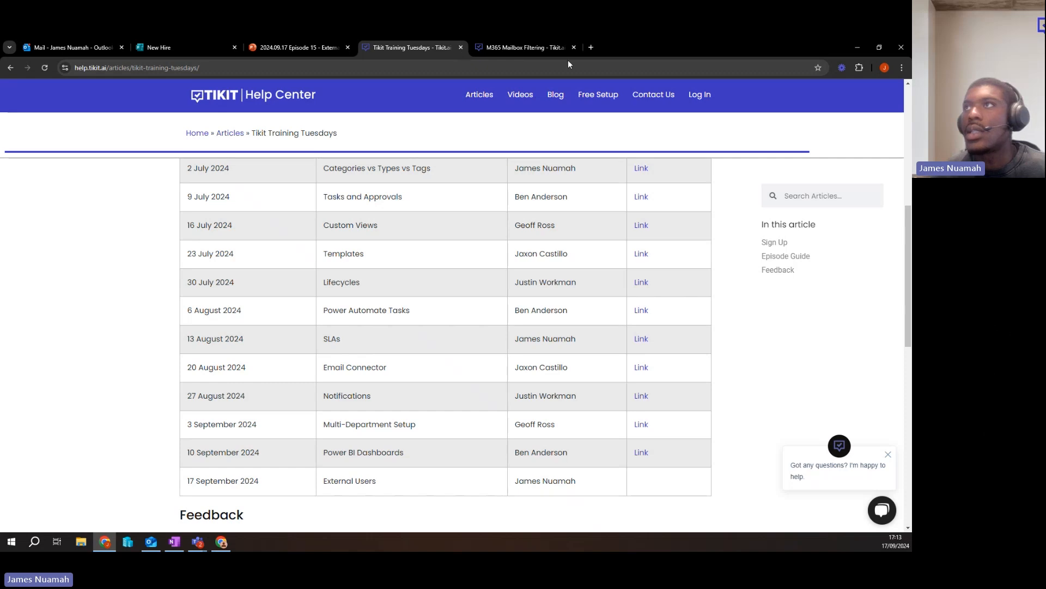
double_click(668, 51)
left_click(755, 62)
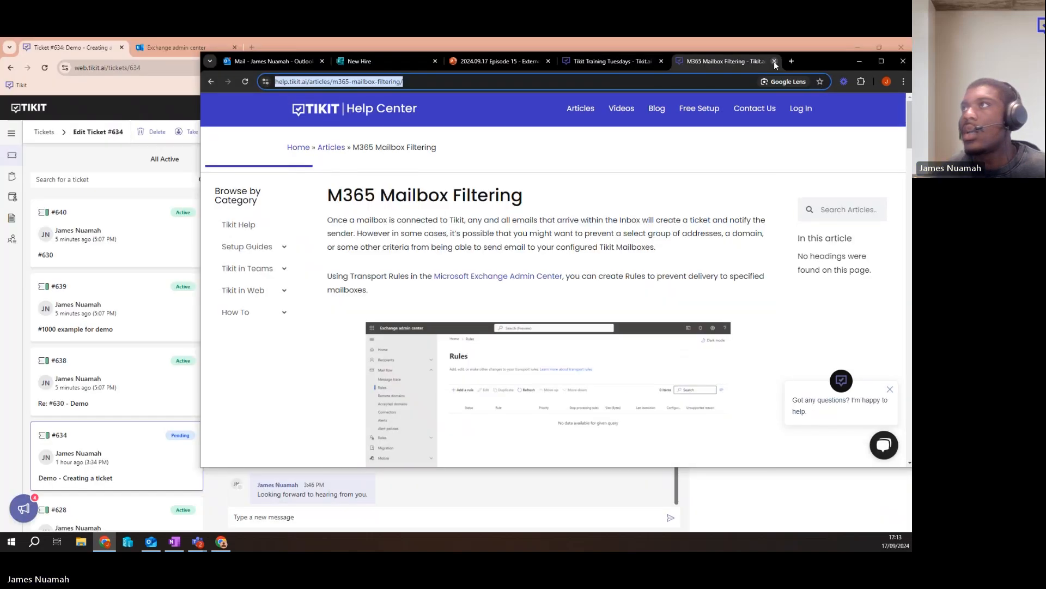
double_click(816, 63)
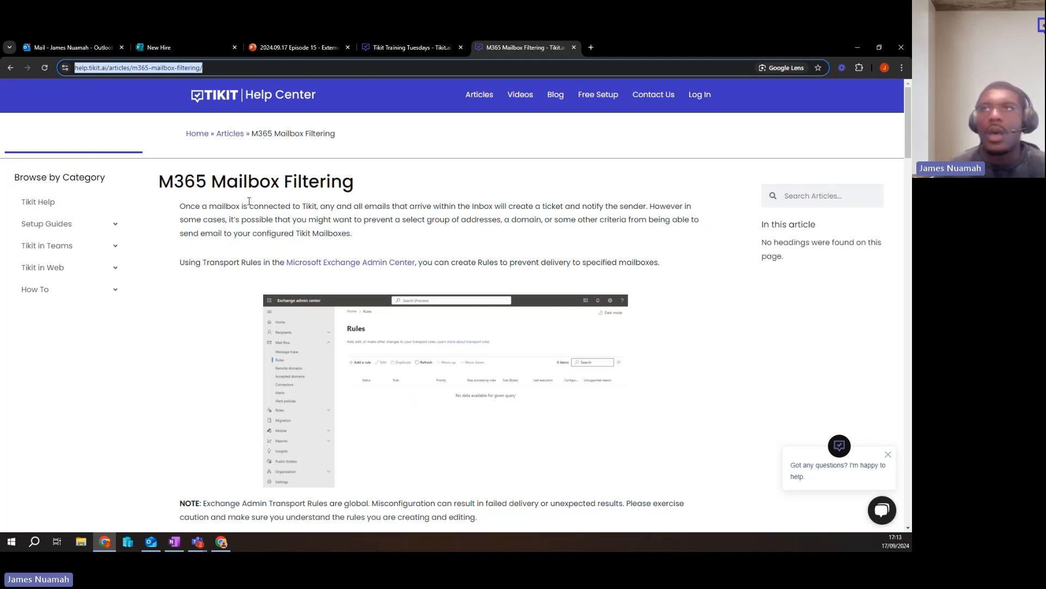
scroll(313, 218, "down", 1)
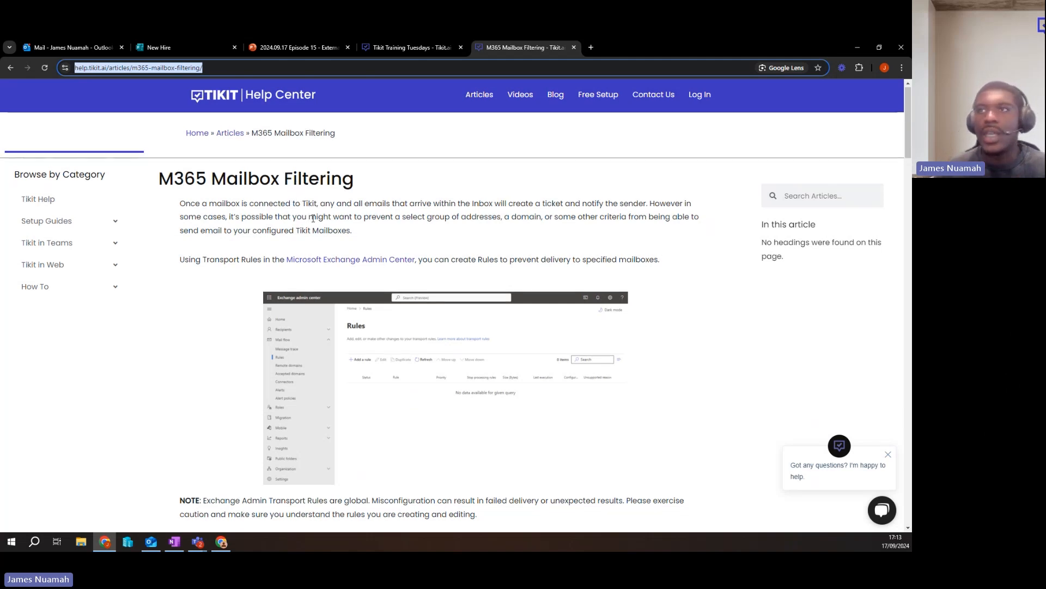
scroll(316, 222, "up", 1)
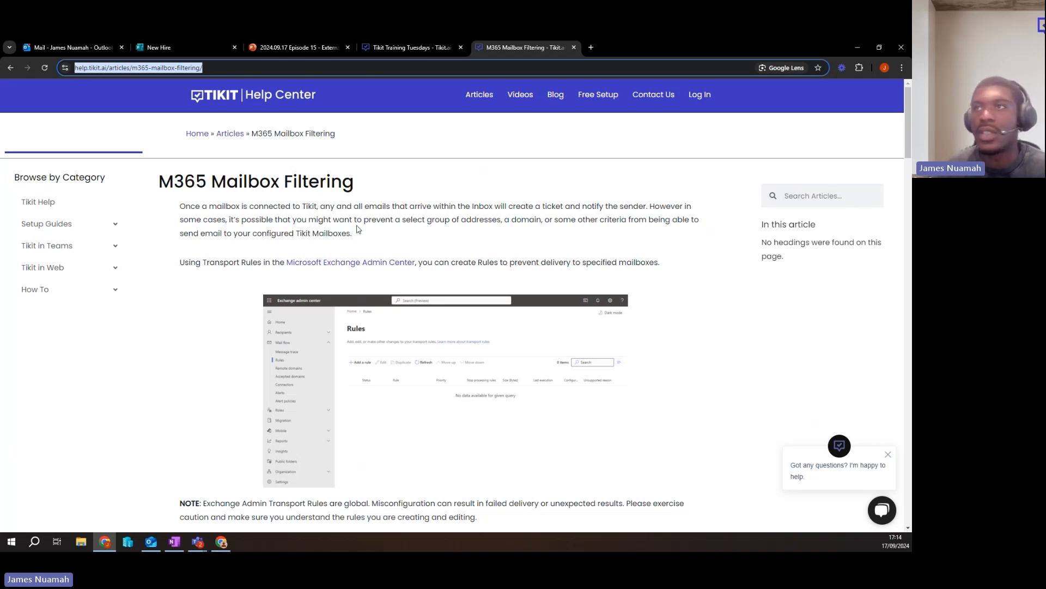
scroll(358, 229, "down", 1)
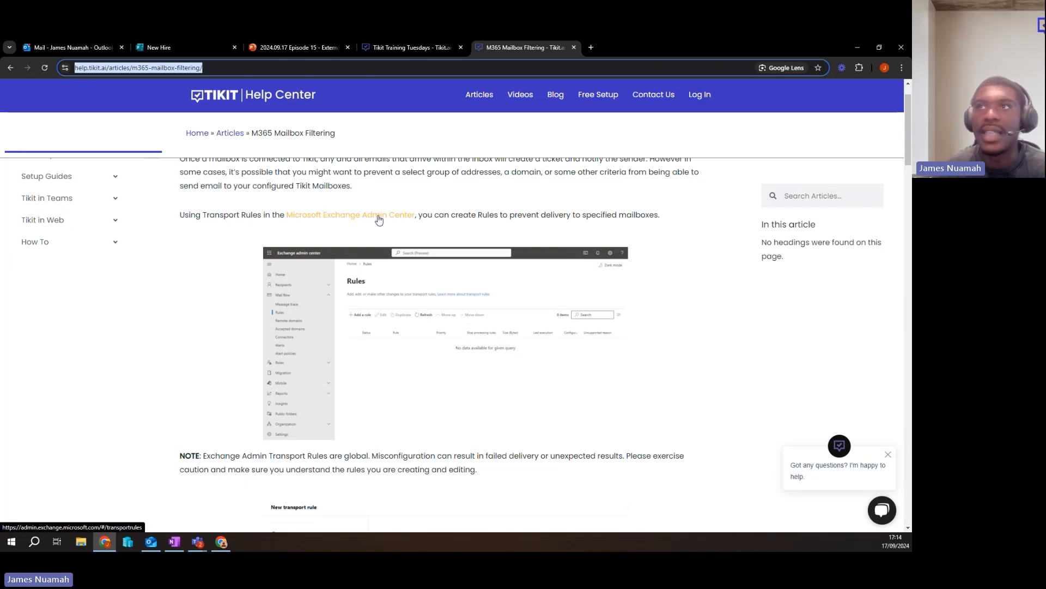
Read the M365 Mailbox Filtering article's note on global transport rules and its example rule conditions, including the block-message options.
scroll(425, 254, "down", 1)
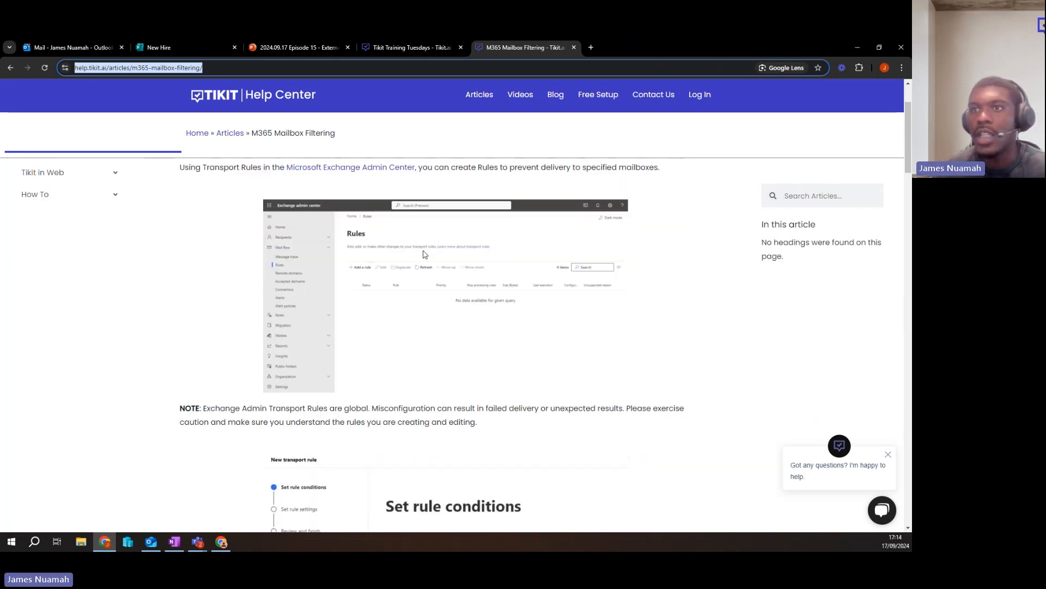
scroll(424, 254, "down", 3)
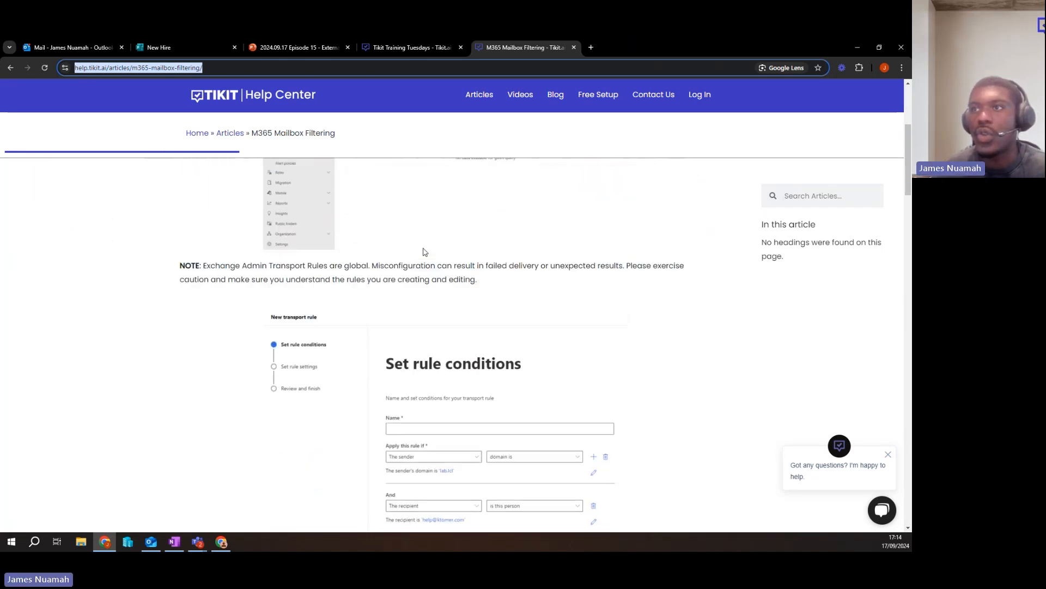
scroll(424, 251, "down", 2)
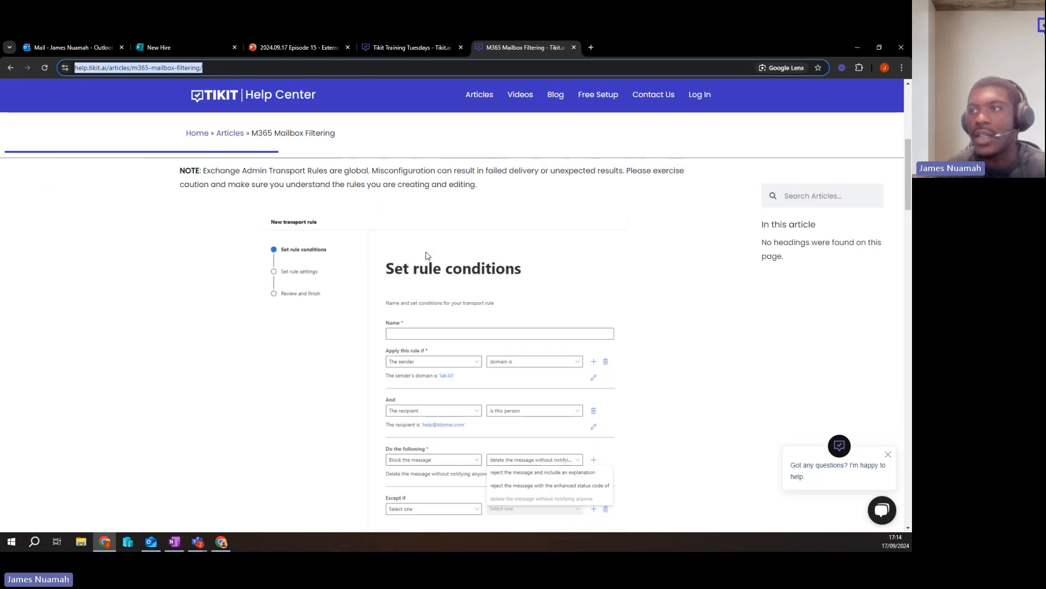
scroll(427, 256, "down", 1)
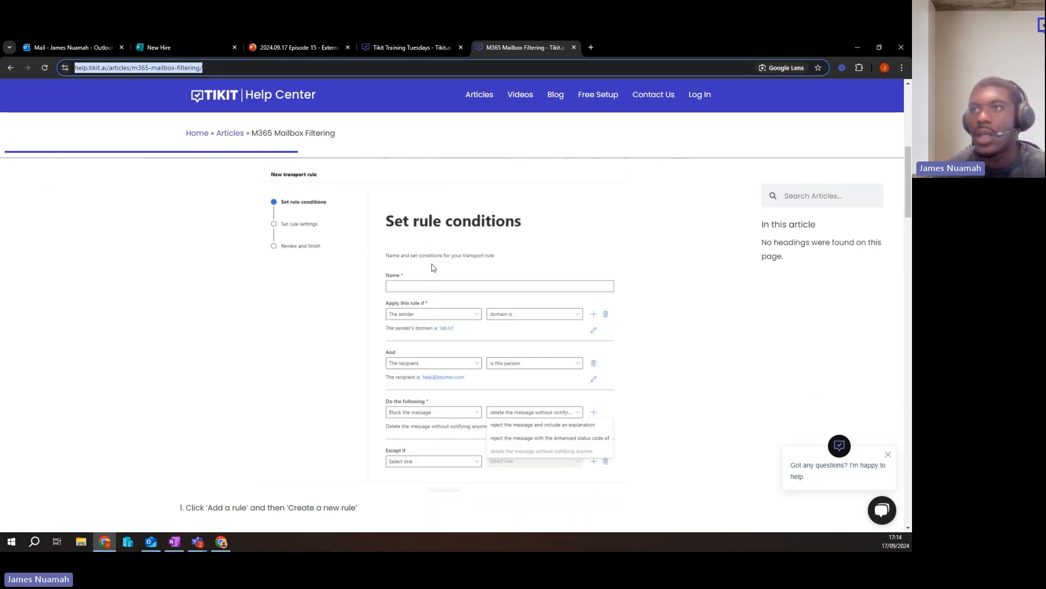
scroll(433, 267, "down", 1)
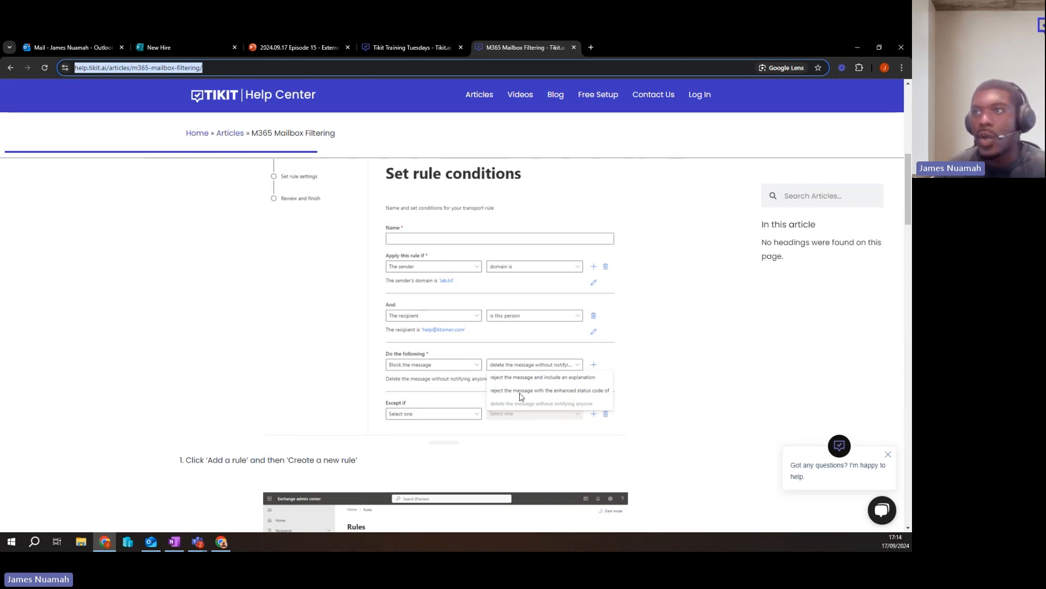
scroll(497, 333, "down", 1)
scroll(496, 327, "up", 1)
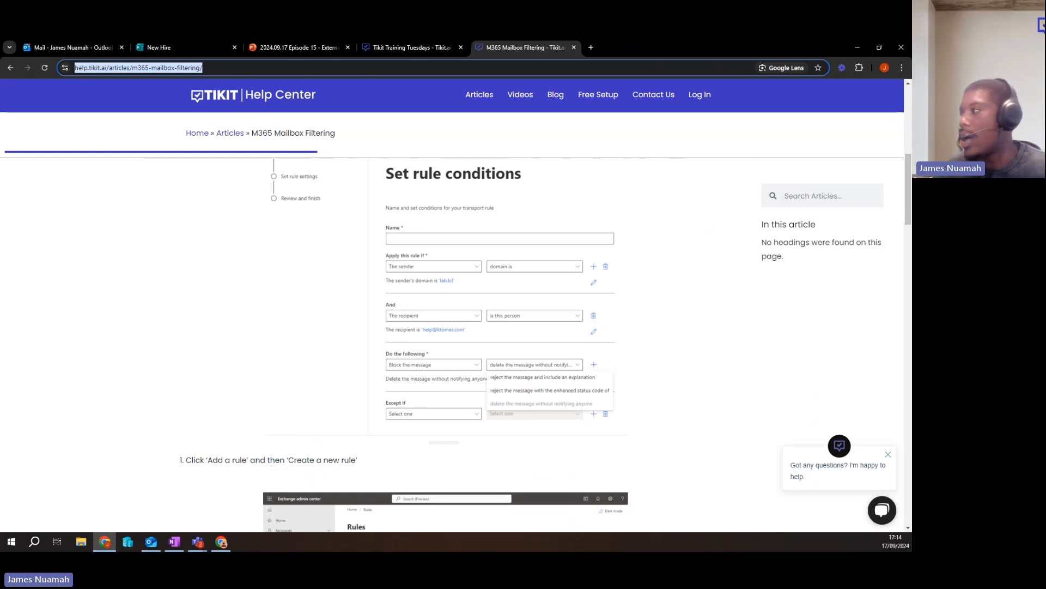
Switch to the Exchange admin center and set the "Automated messages" rule's action to "Redirect the message to".
key("alt+Tab")
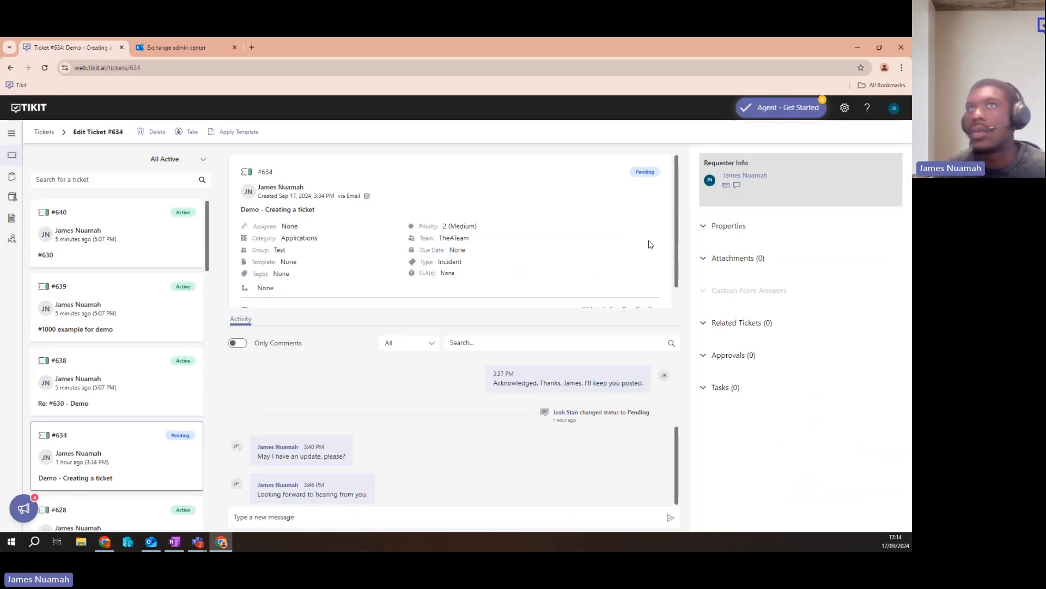
left_click(169, 51)
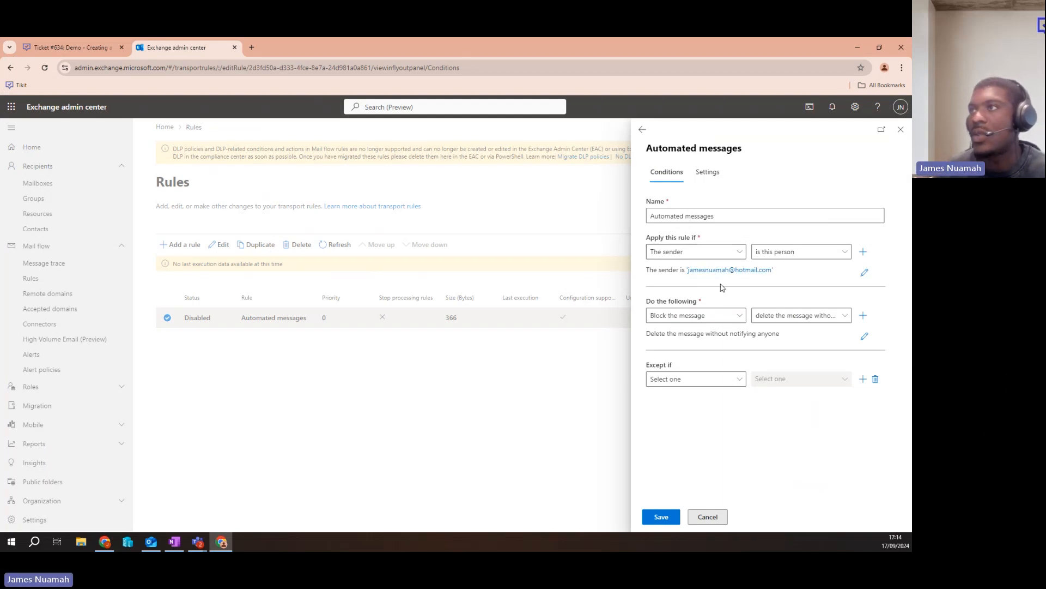
left_click(718, 320)
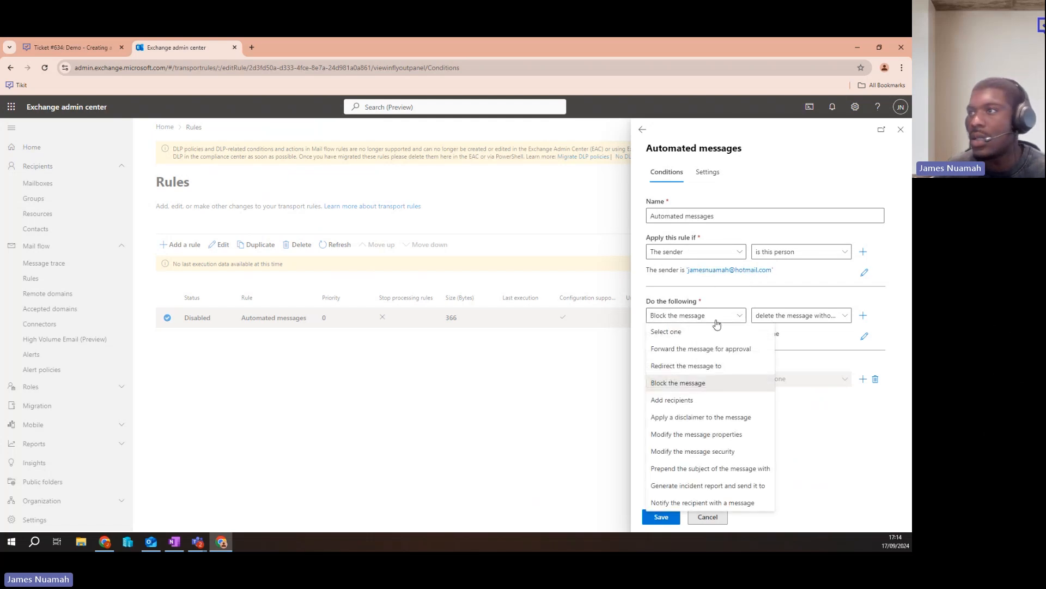
left_click(708, 367)
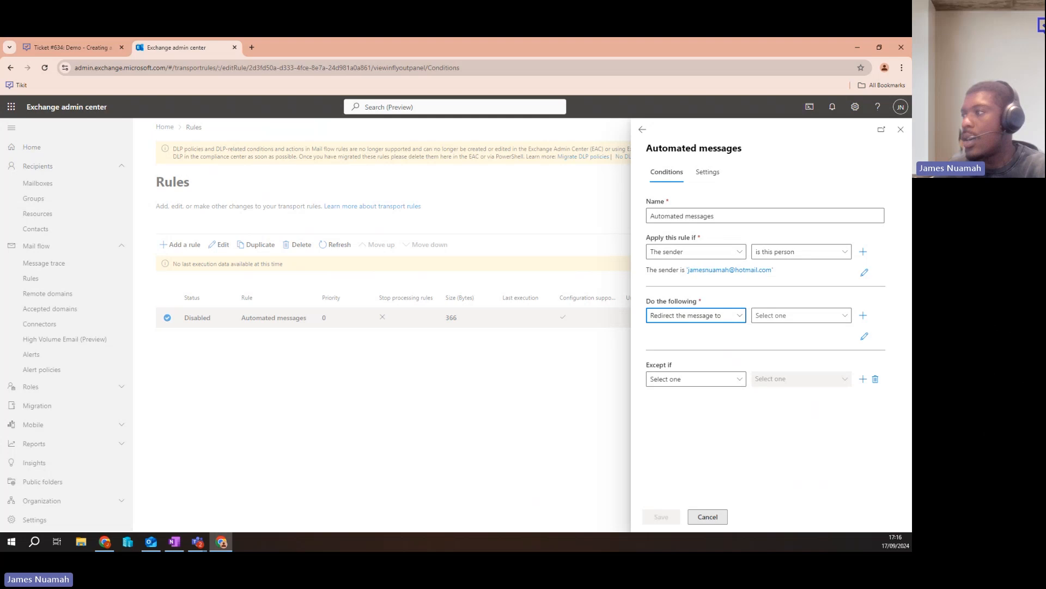
Switch to Outlook, open the "Form - Demo" thread in the Demo folder, and expand the original request message.
key("alt+Tab")
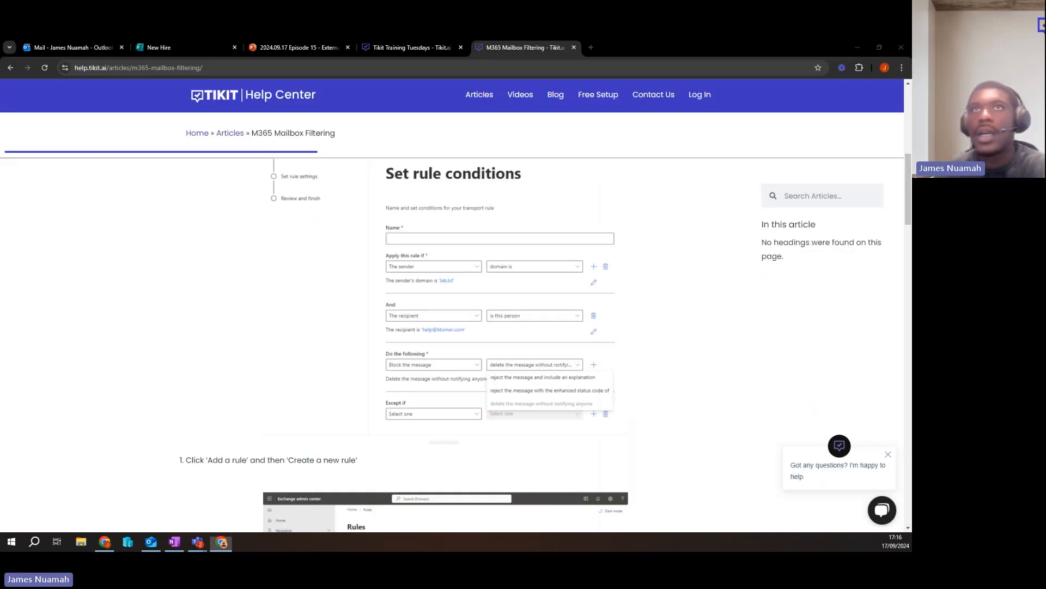
left_click(90, 48)
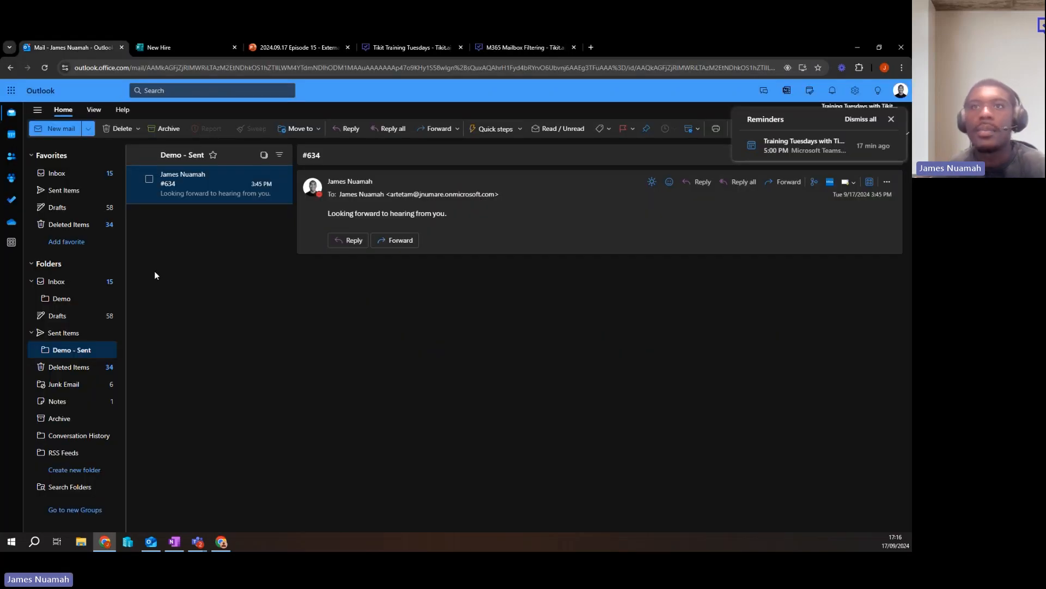
left_click(68, 298)
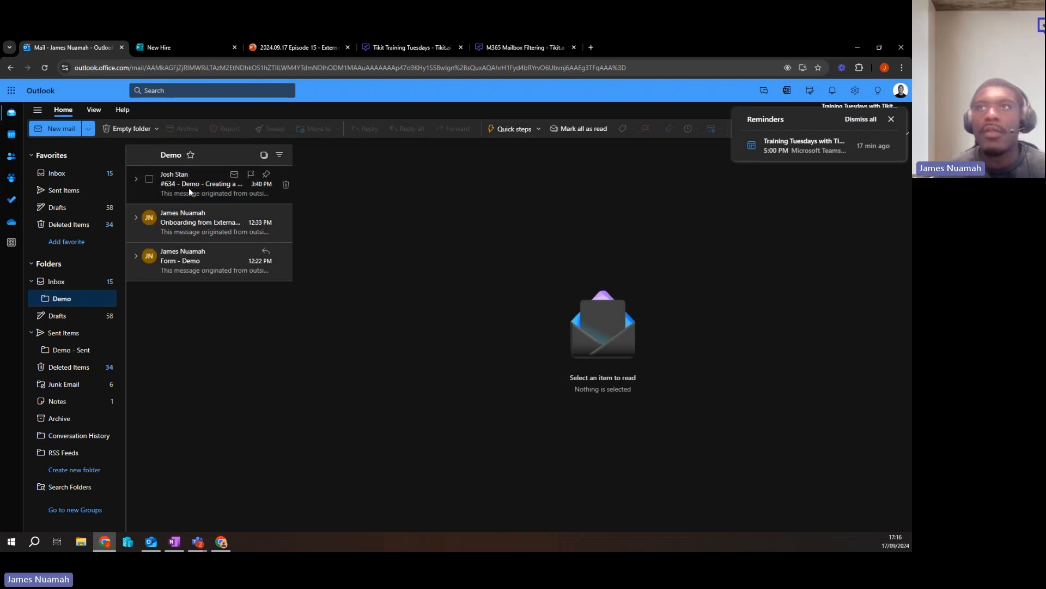
left_click(188, 224)
left_click(188, 256)
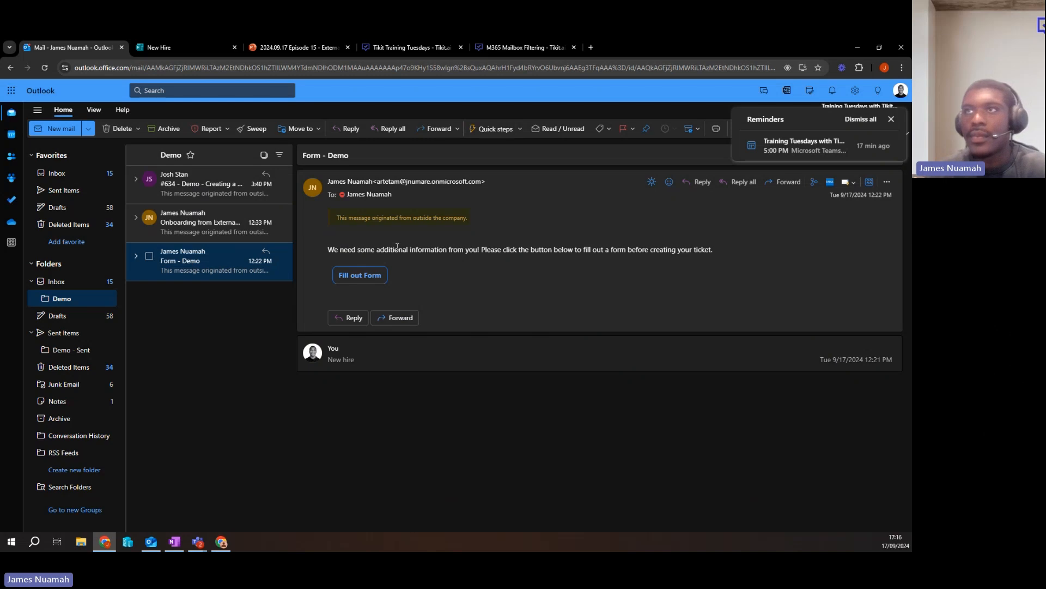
left_click(373, 366)
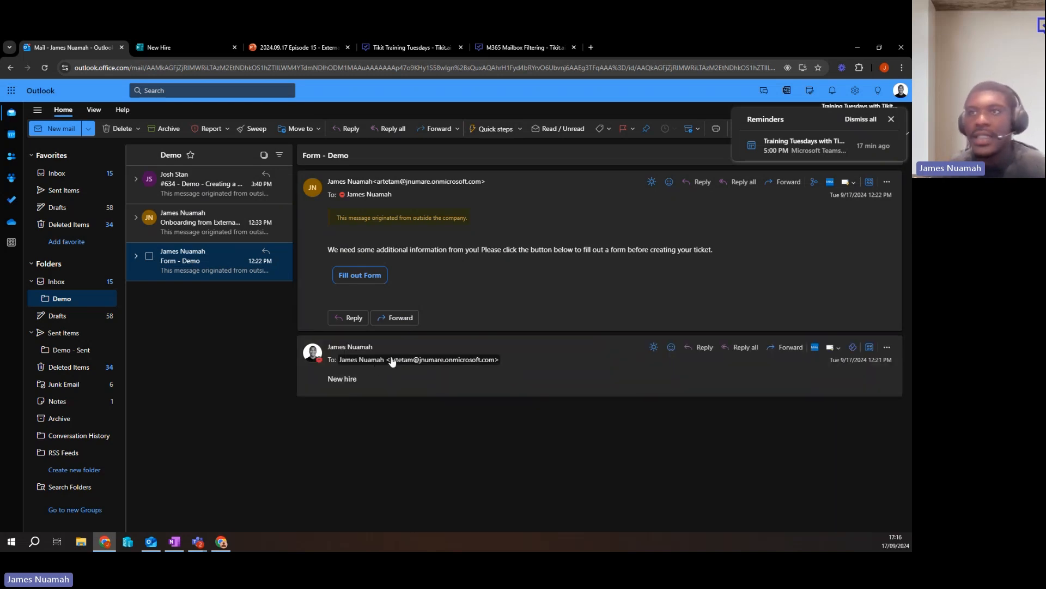
Examine the "New hire" request text and the automatic reply asking the requester to fill out a form.
triple_click(355, 379)
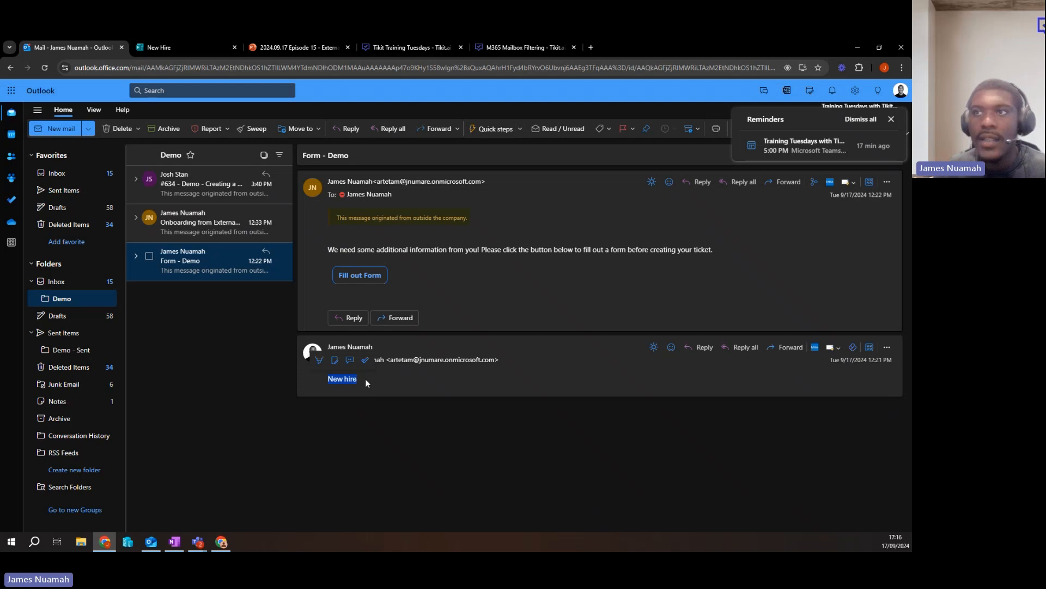
left_click(366, 381)
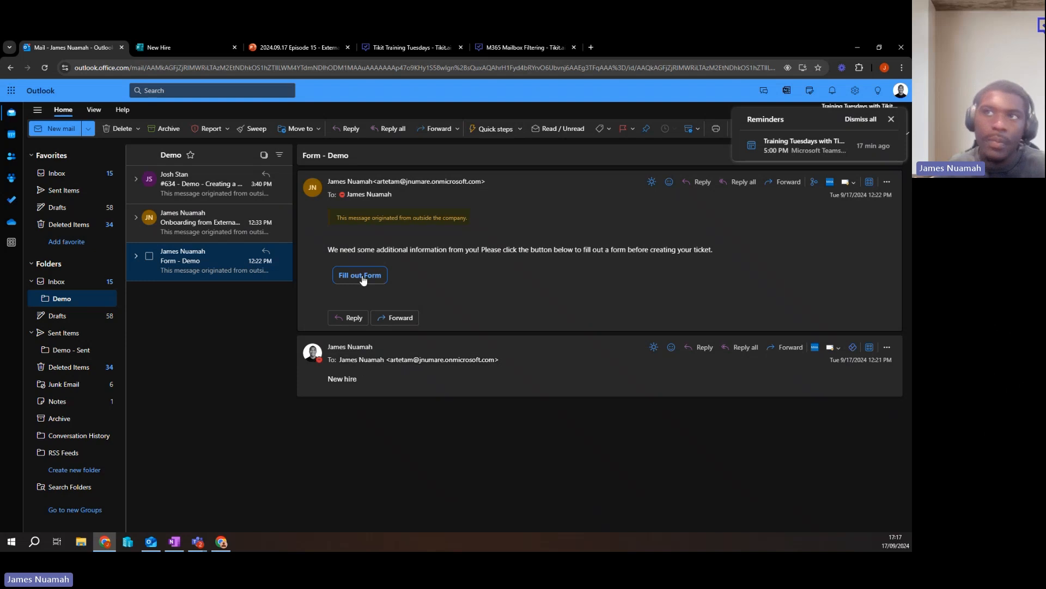
triple_click(444, 249)
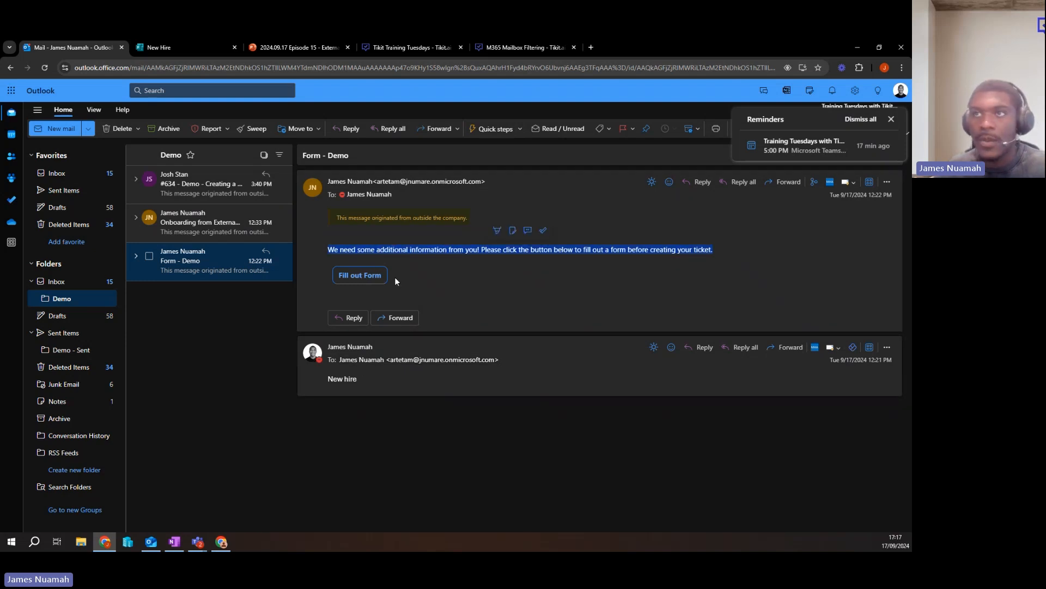
left_click(390, 250)
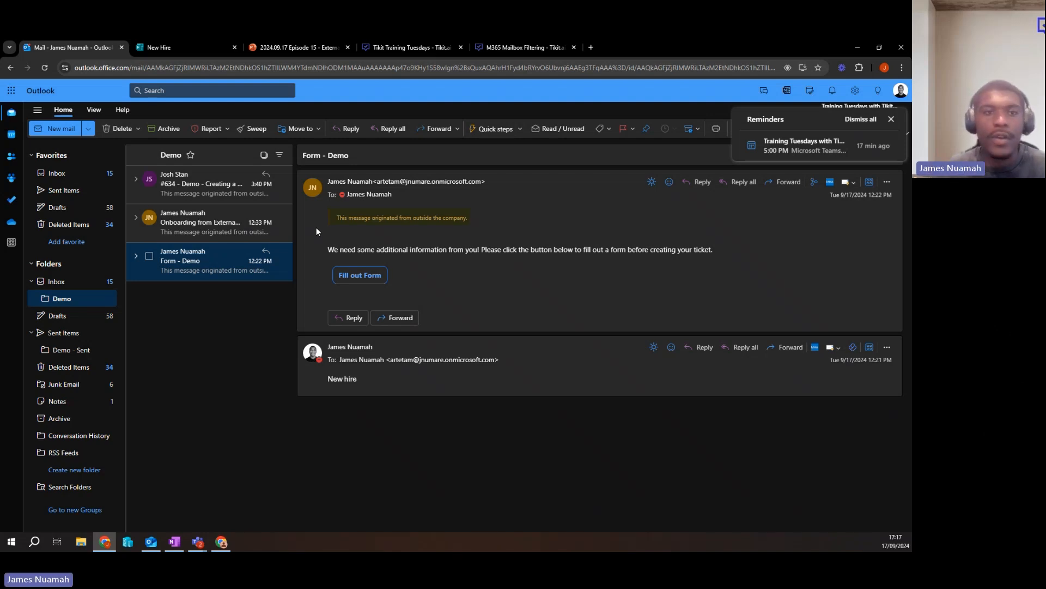
Open the "Onboarding from External Email" thread and expand the original new hire request to compare it with the automatic answer.
left_click(240, 228)
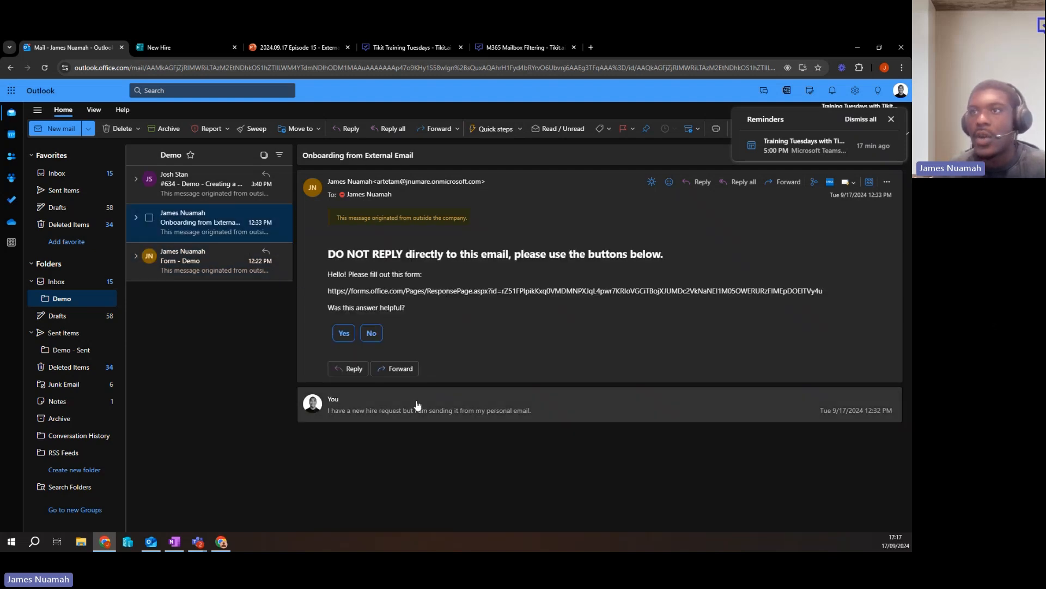
left_click(417, 404)
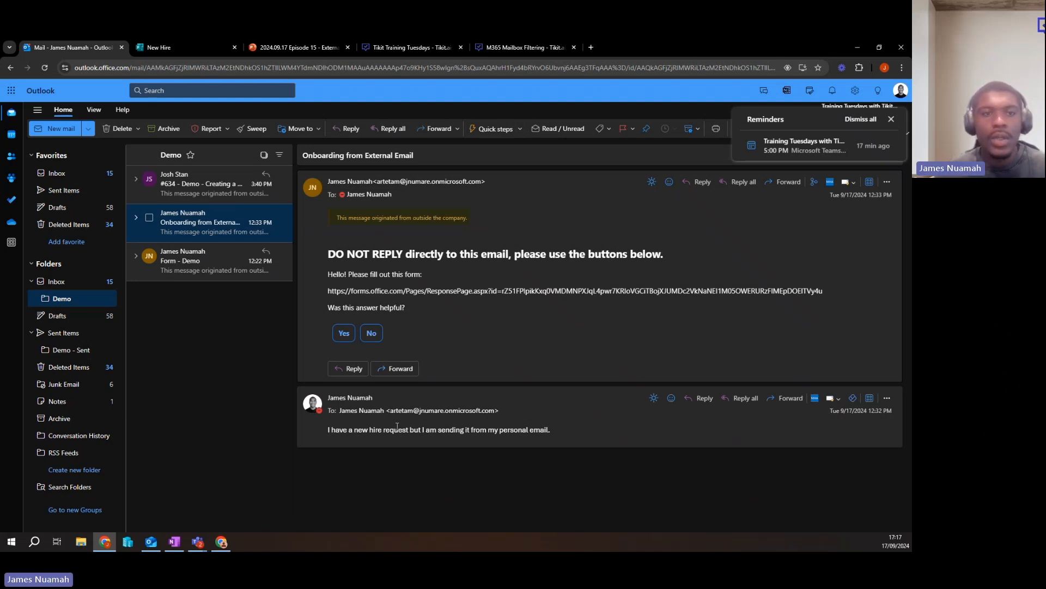
mouse_move(397, 415)
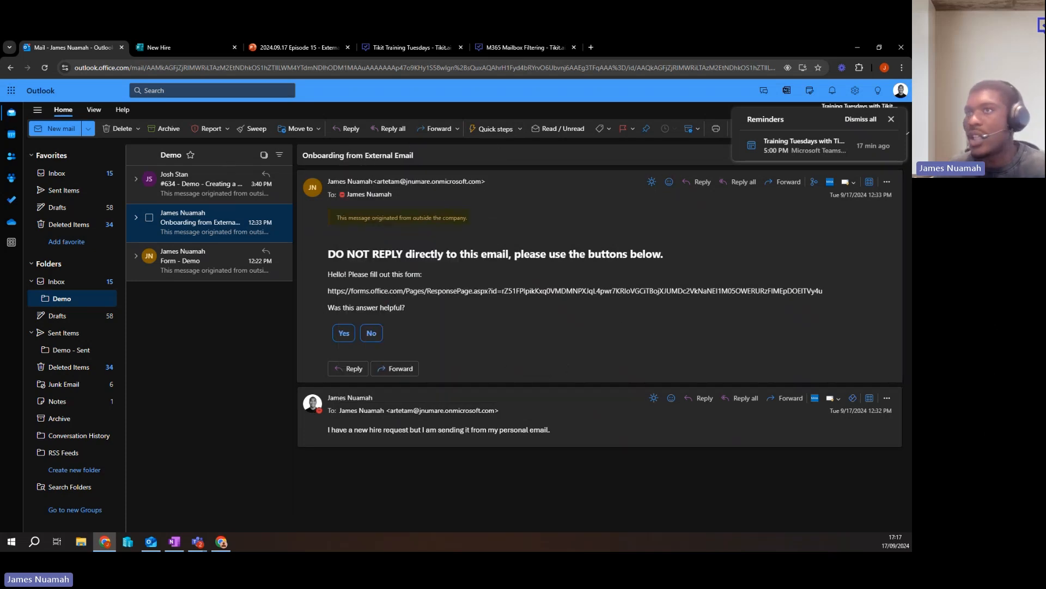
Switch to Tikit and review the knowledge base phrases and responses, comparing the "New Hire External Source" and "New Hire" entries.
key("alt+Tab")
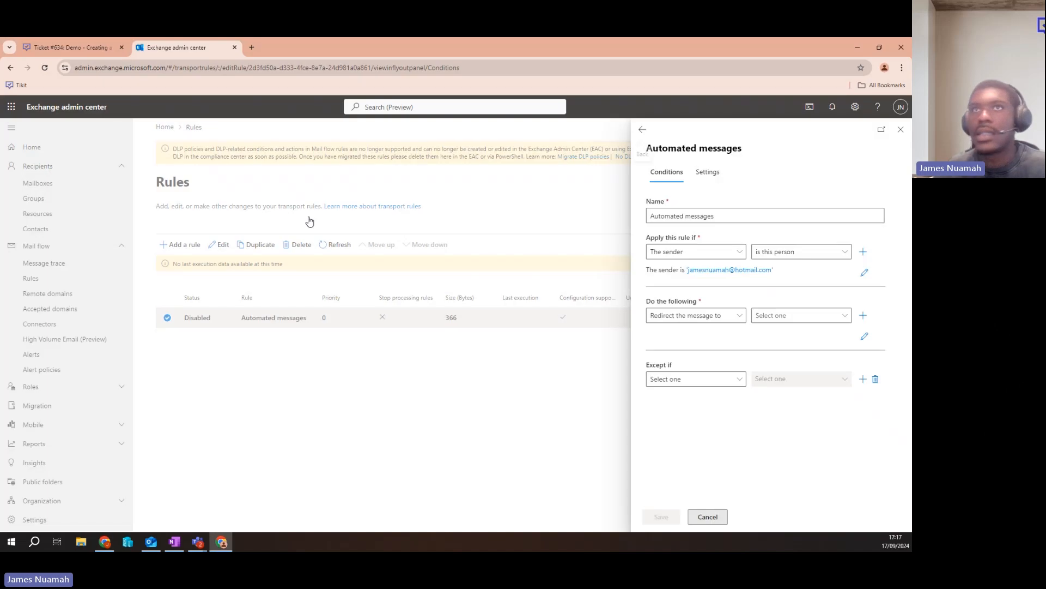
left_click(68, 47)
left_click(11, 217)
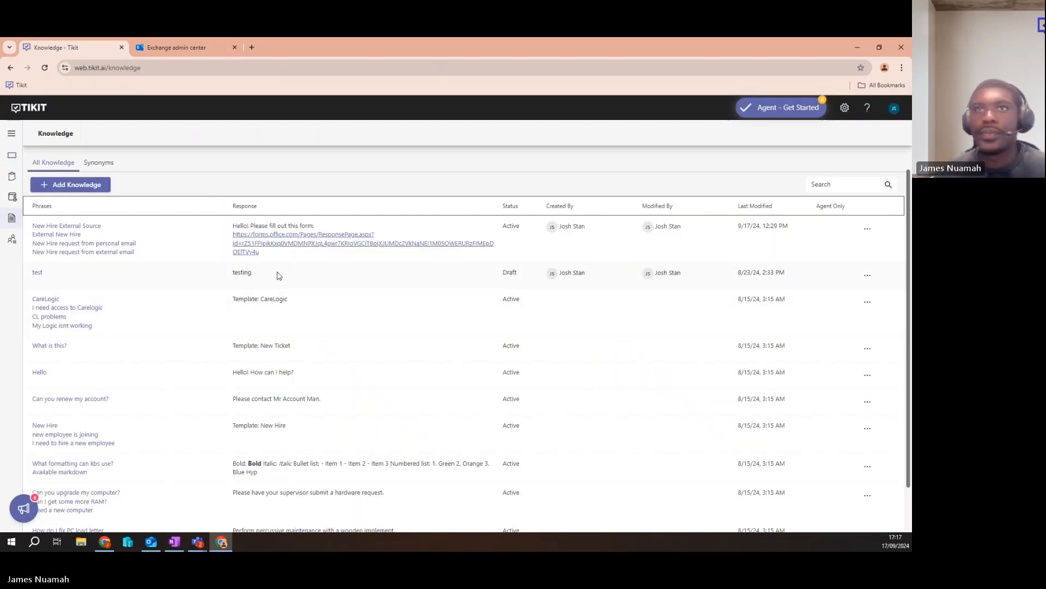
scroll(186, 238, "down", 1)
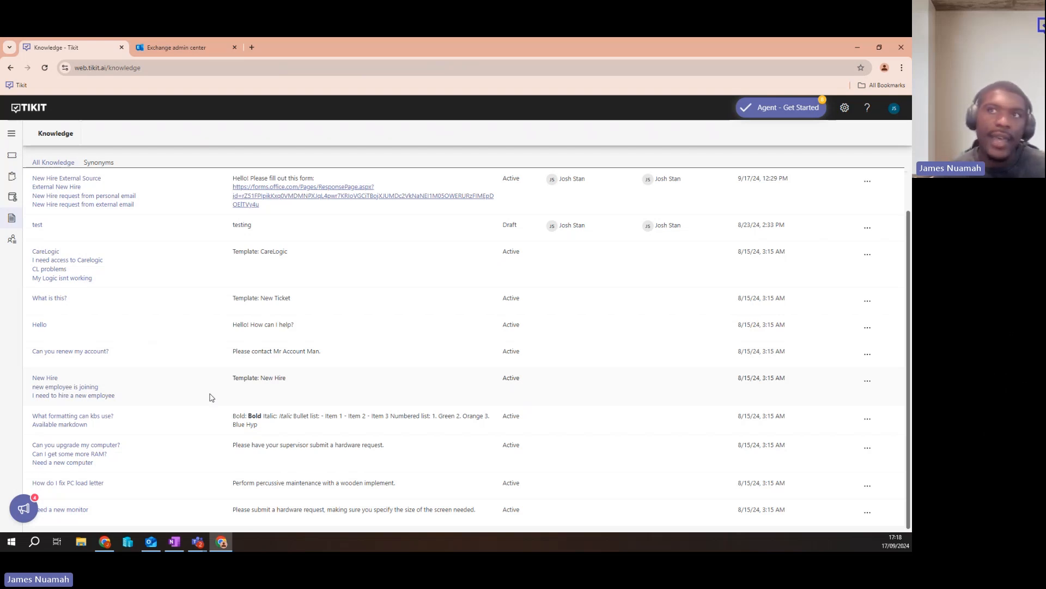
scroll(211, 395, "up", 2)
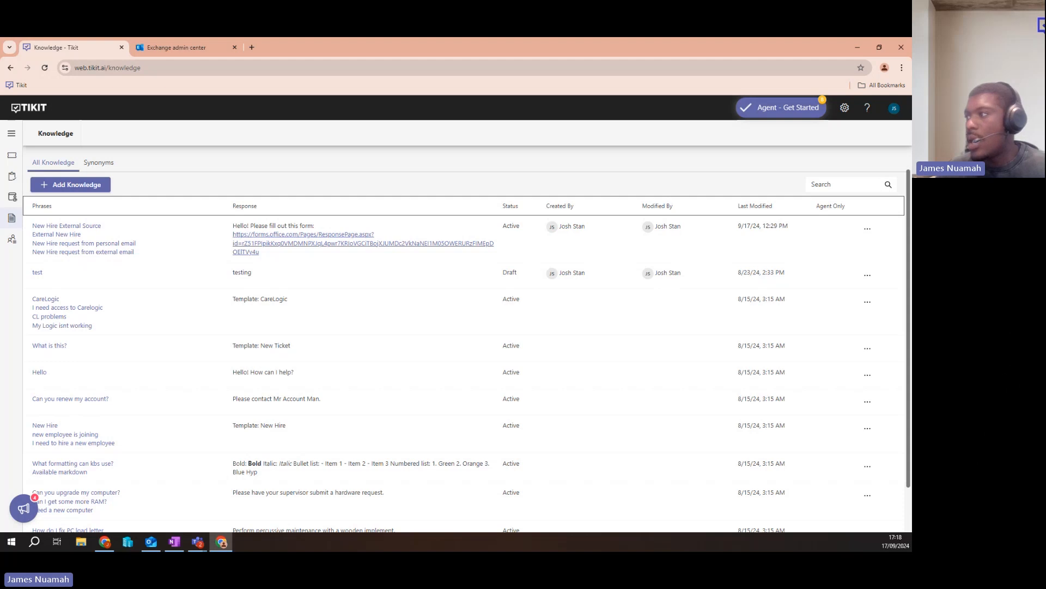
Switch to Outlook, highlight the form link in the "Onboarding from External Email" reply, and view the New Hire form's questions.
key("alt+Tab")
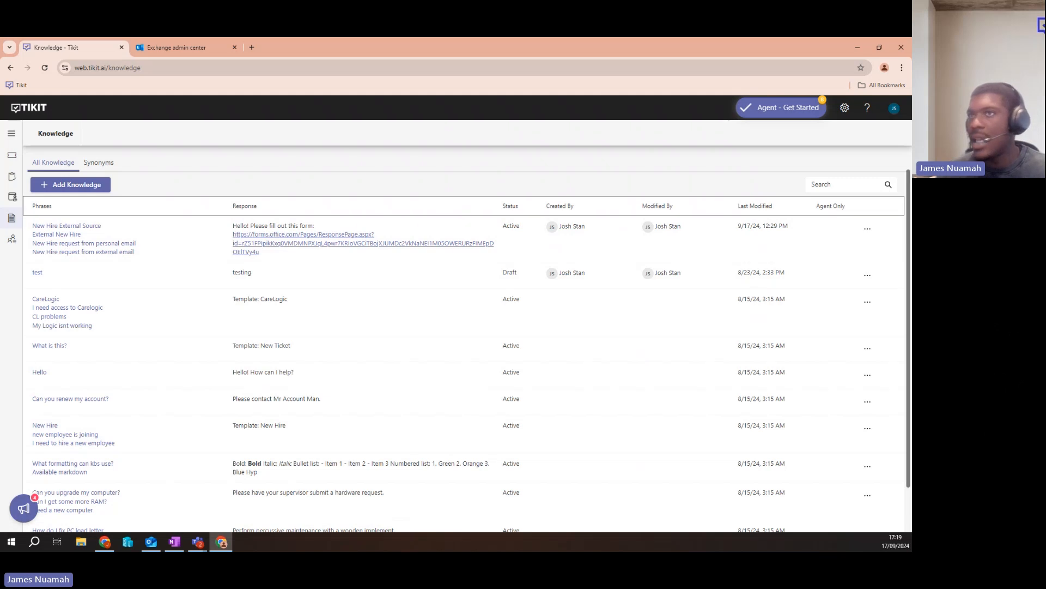
key("alt+Tab")
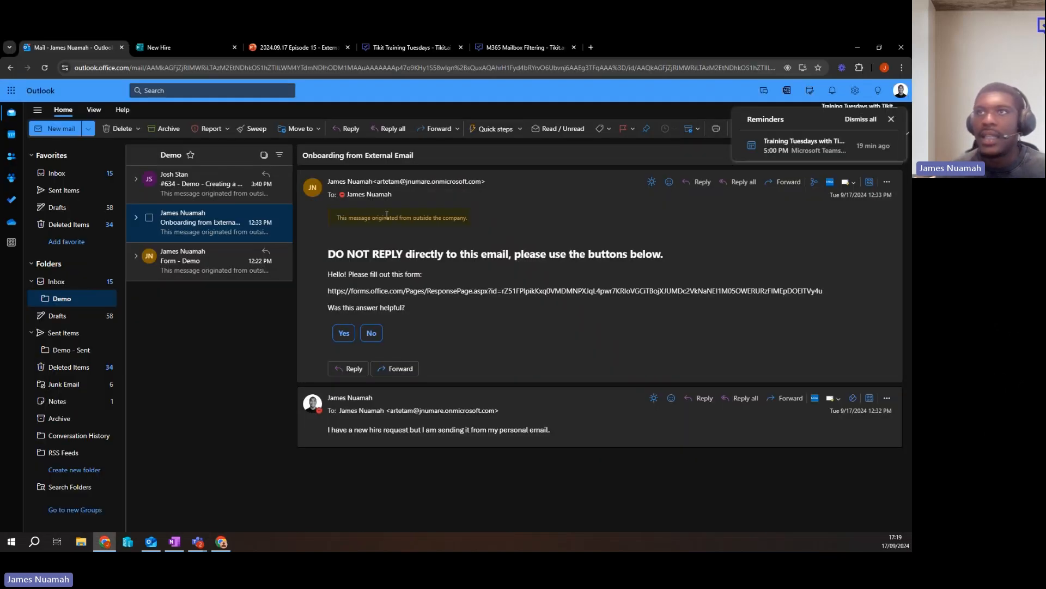
left_click_drag(331, 290, 825, 295)
right_click(792, 293)
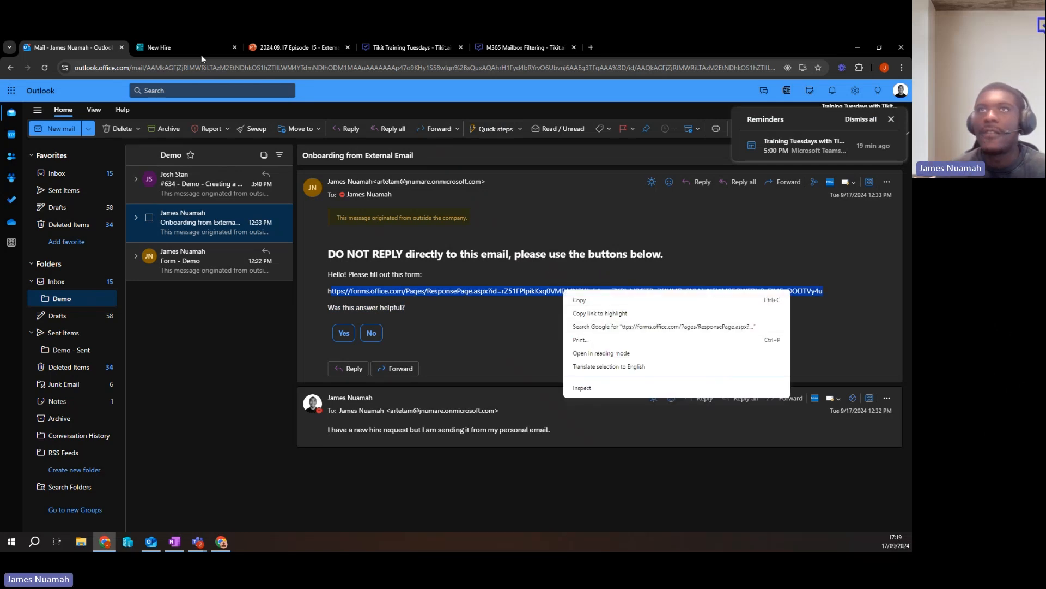
left_click(161, 47)
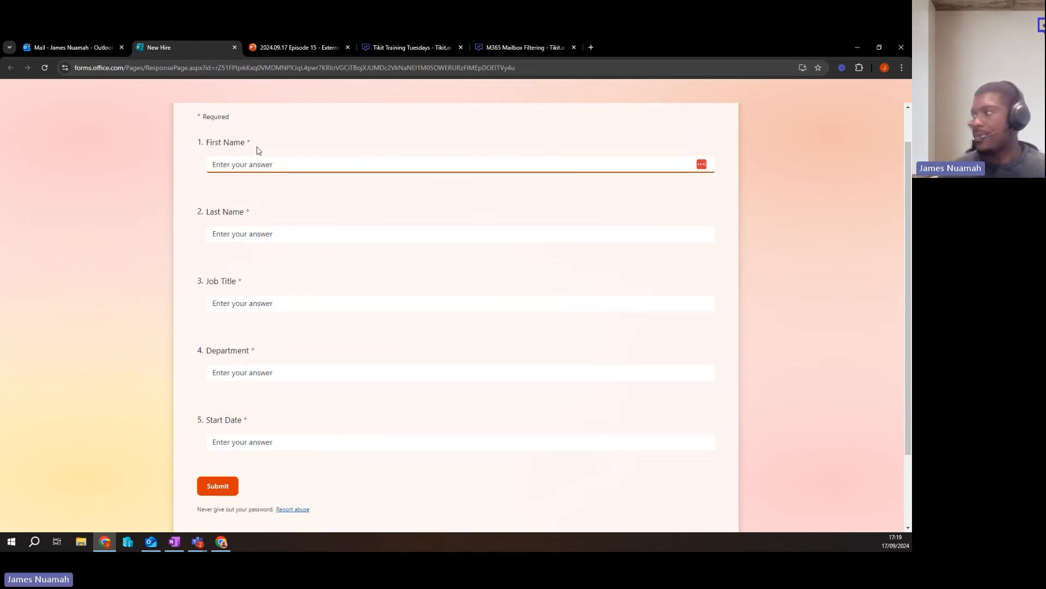
key("ctrl+shift+Tab")
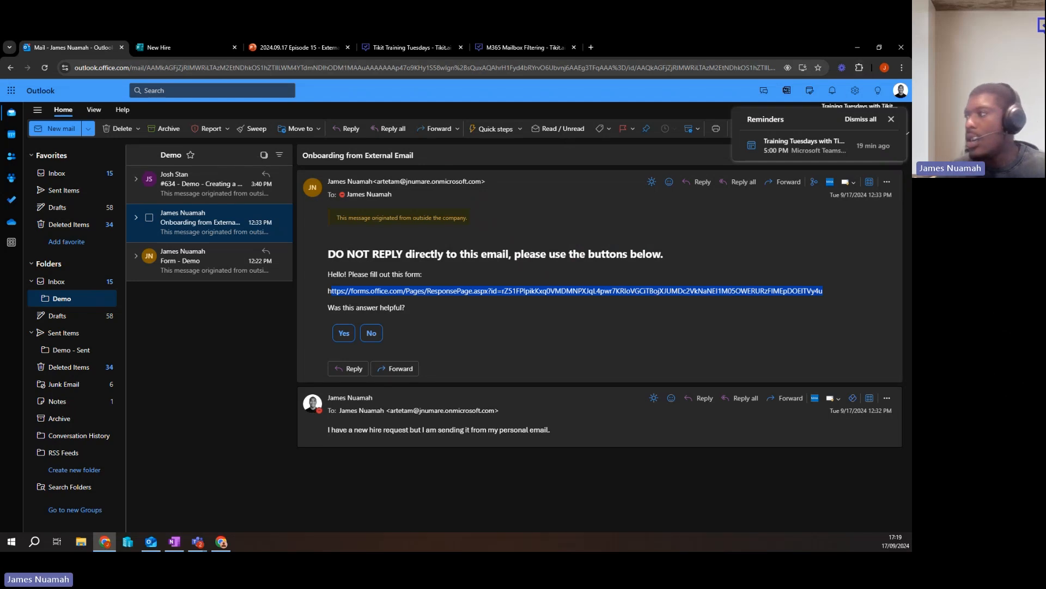
Switch to Tikit and examine the KB Responses and Threshold section of the Bot Configuration settings.
key("alt+Tab")
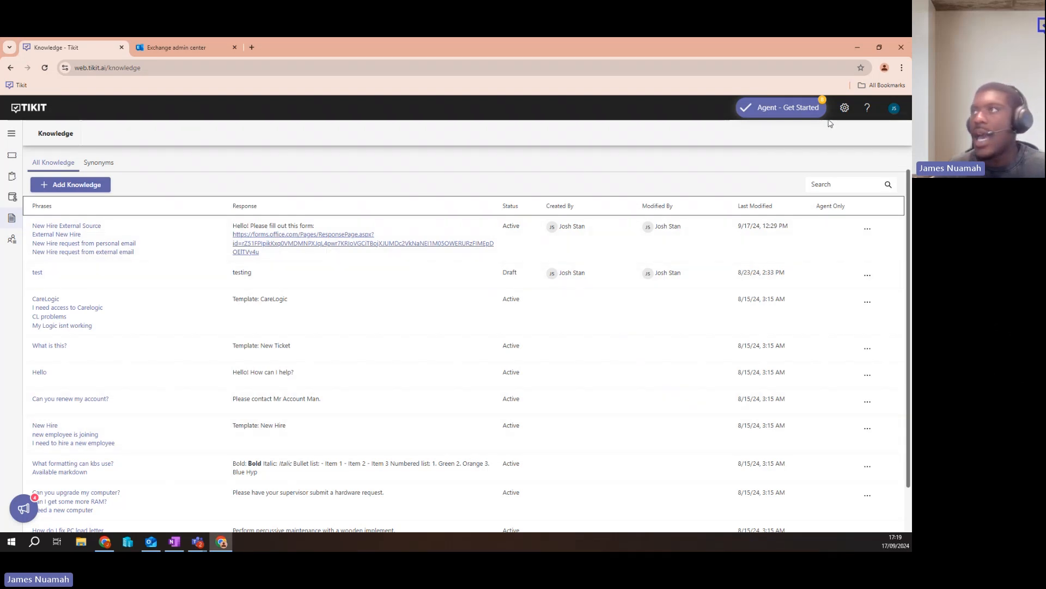
left_click(845, 108)
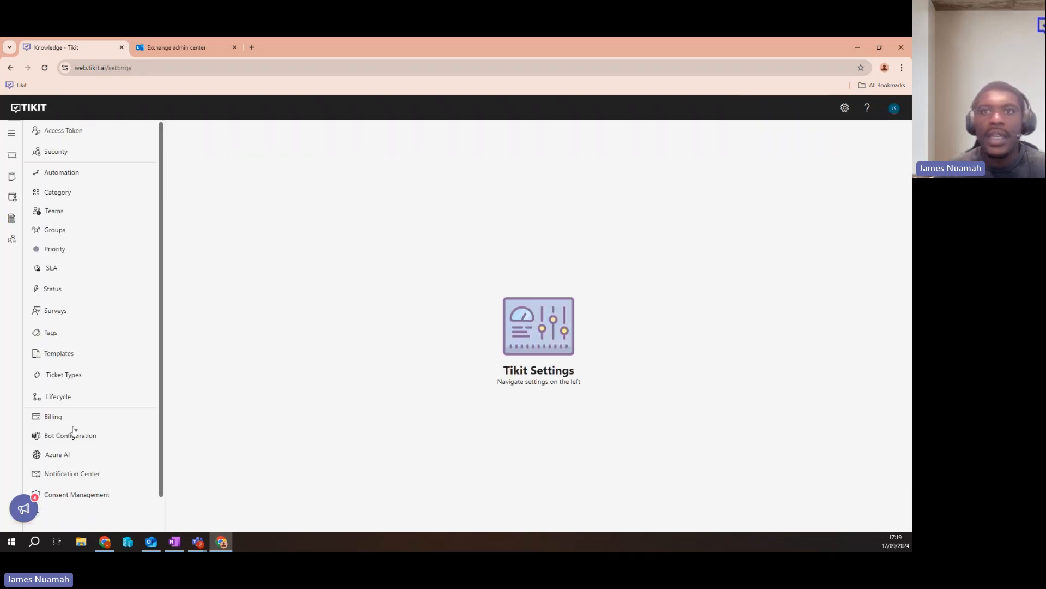
left_click(75, 438)
scroll(284, 320, "down", 3)
scroll(284, 320, "down", 4)
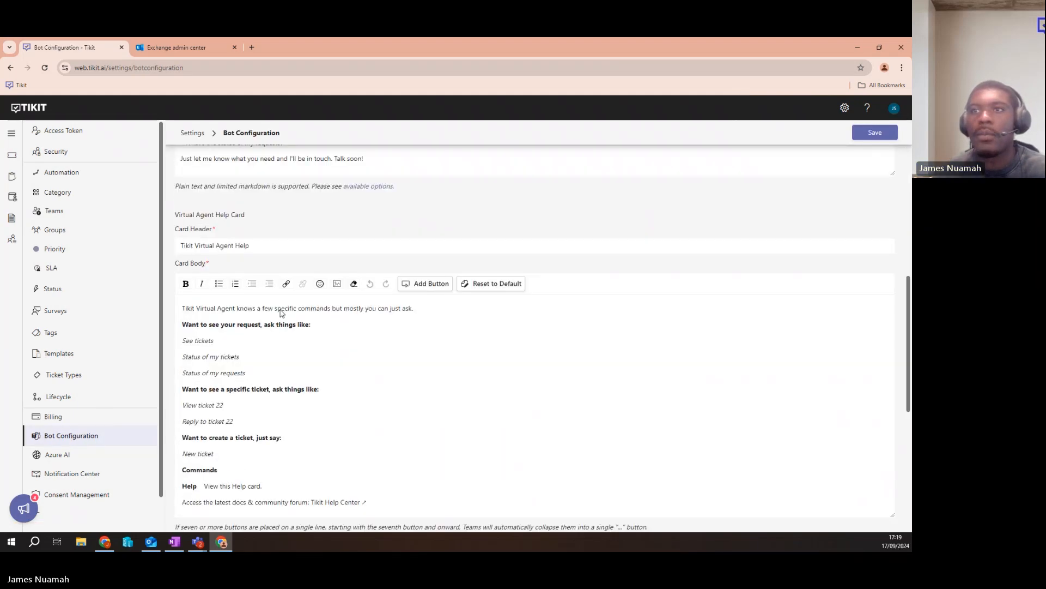
scroll(280, 308, "down", 10)
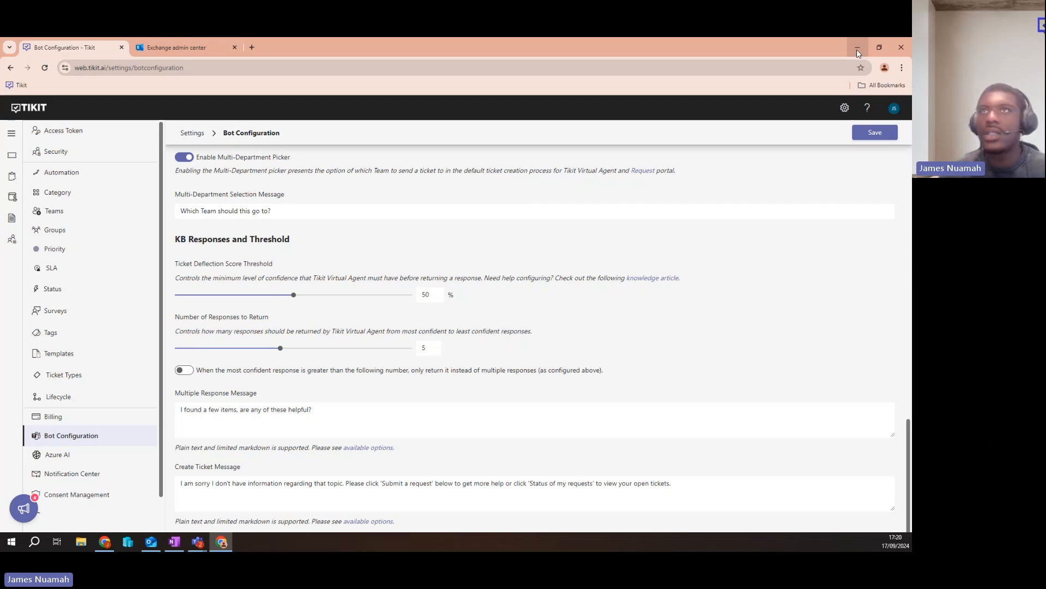
left_click(513, 54)
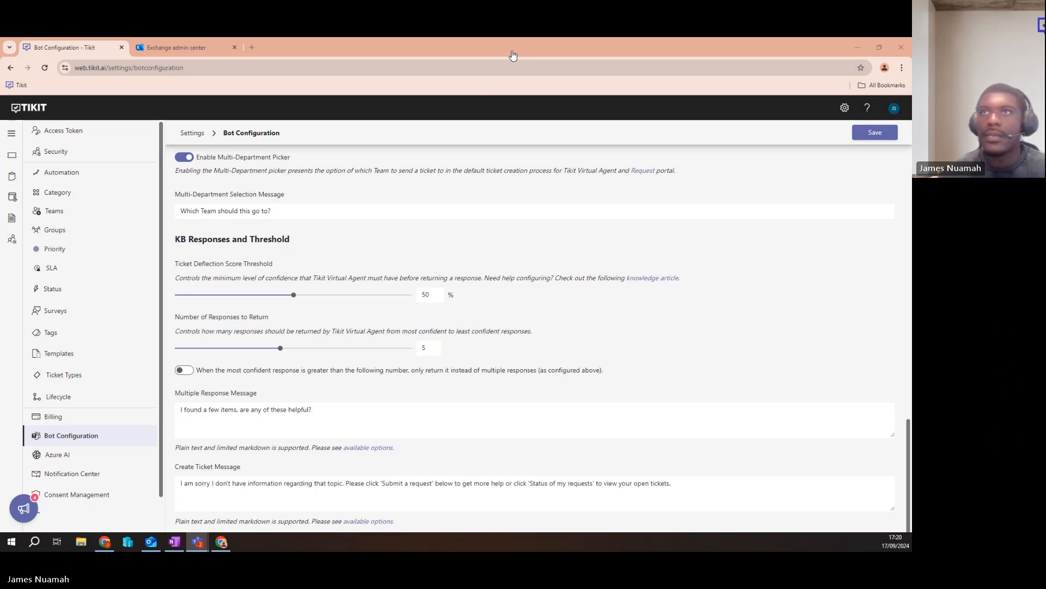
left_click(513, 55)
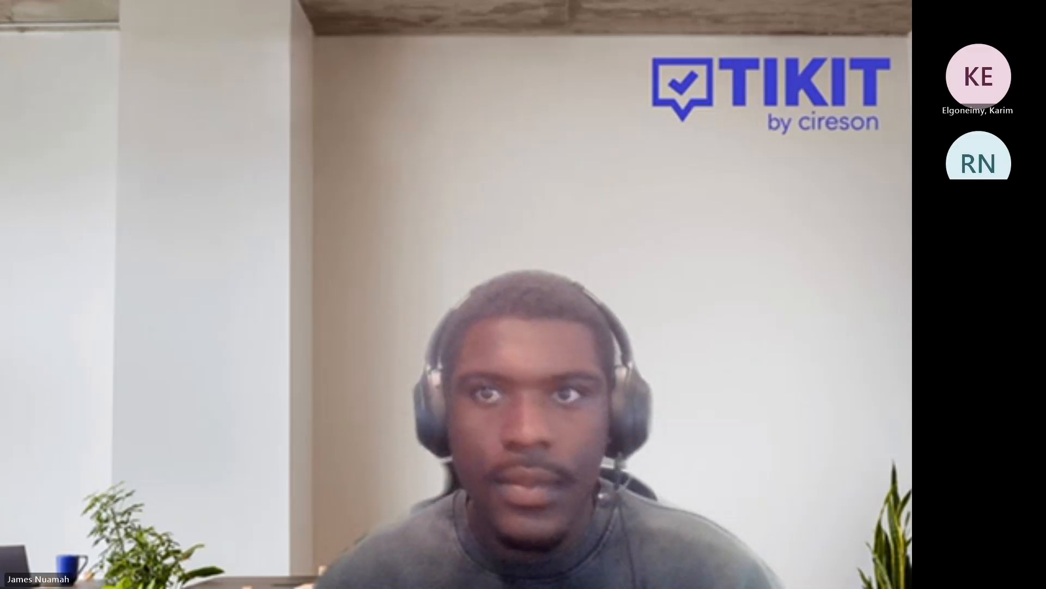